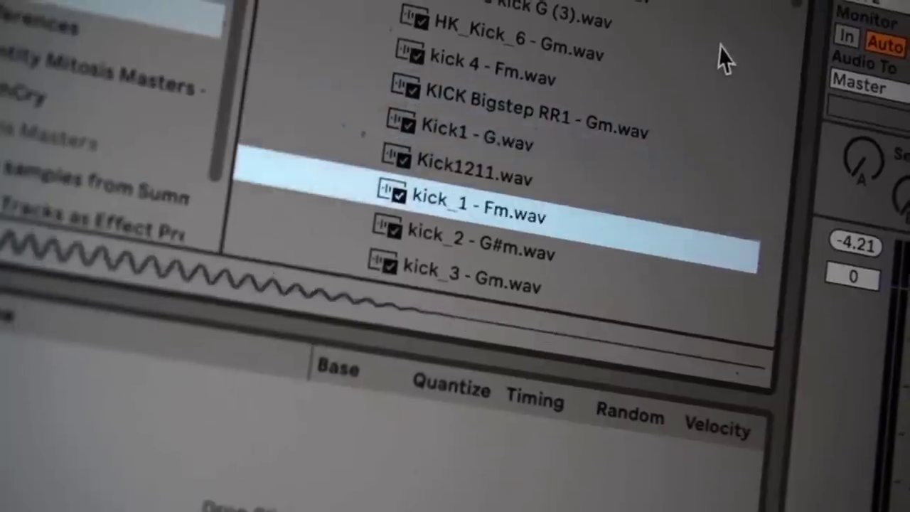
- Step through the kick samples in the browser to audition them and choose bassdrum112
key(Down)
key(Down)
key(Down)
key(Down)
key(Down)
key(Down)
key(Down)
key(Down)
key(Down)
key(Down)
key(Down)
key(Down)
key(Down)
key(Down)
key(Down)
key(Down)
key(Down)
key(Down)
key(Down)
key(Down)
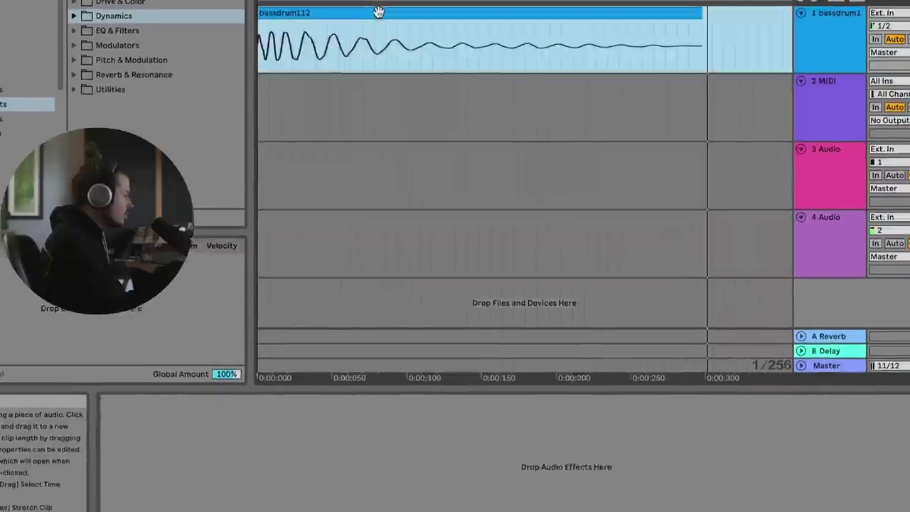
- Open the bassdrum112 clip, reset Transpose to 0, then set it to -5 st
double_click(362, 26)
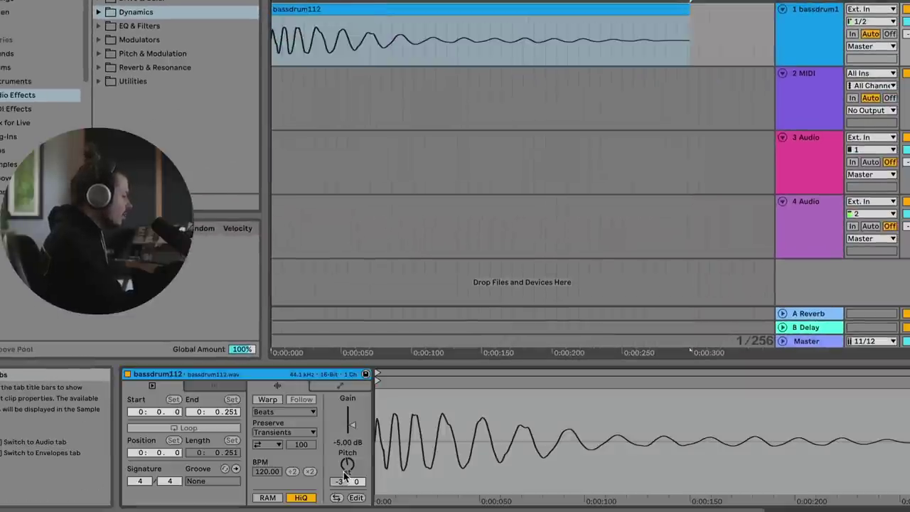
drag(347, 468, 351, 464)
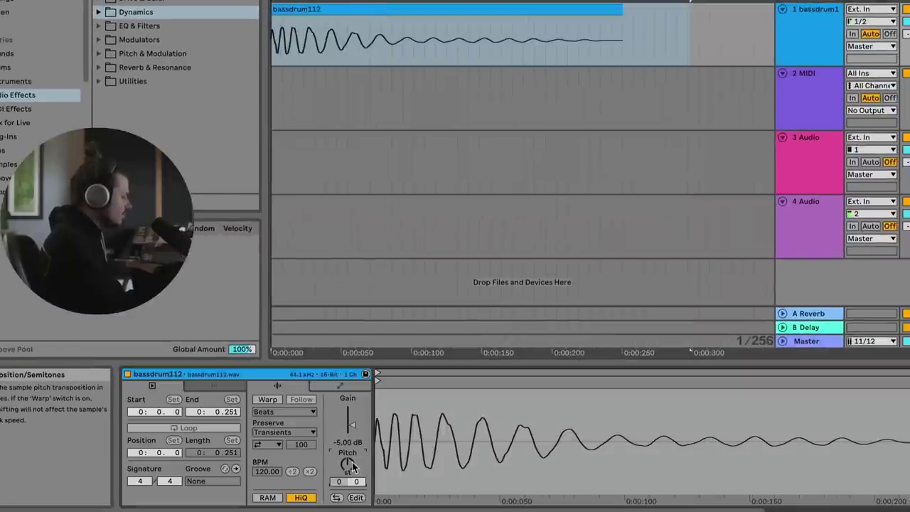
drag(354, 465, 353, 477)
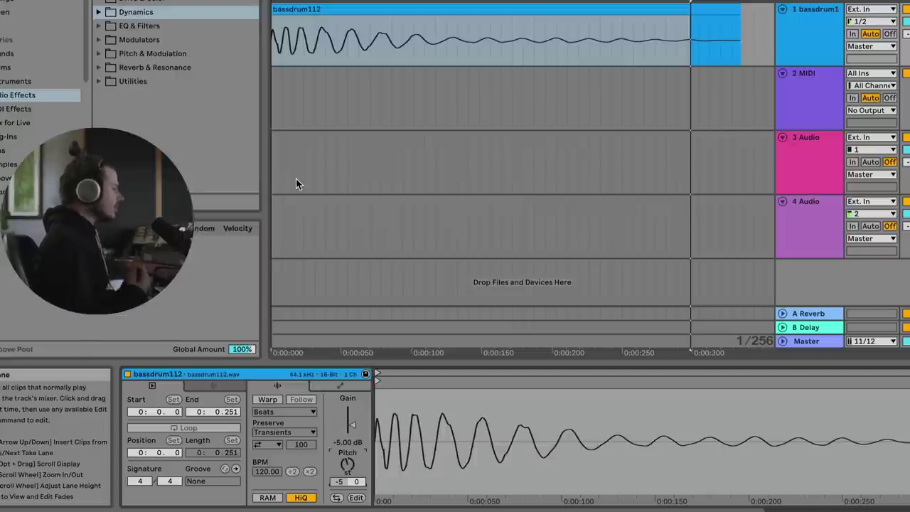
- Load a Compressor from Audio Effects > Dynamics onto the kick track
click(99, 12)
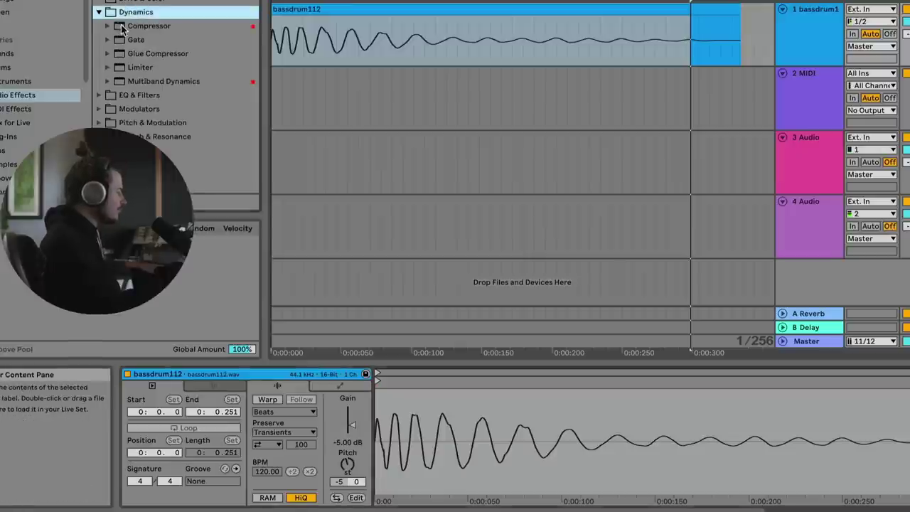
click(121, 29)
drag(327, 57, 321, 50)
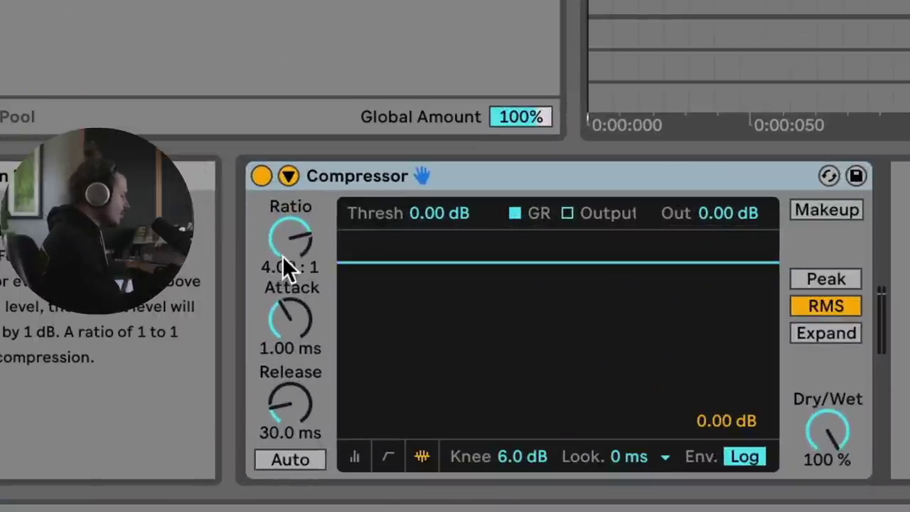
- Lower the Compressor threshold to -31.2 dB
click(416, 263)
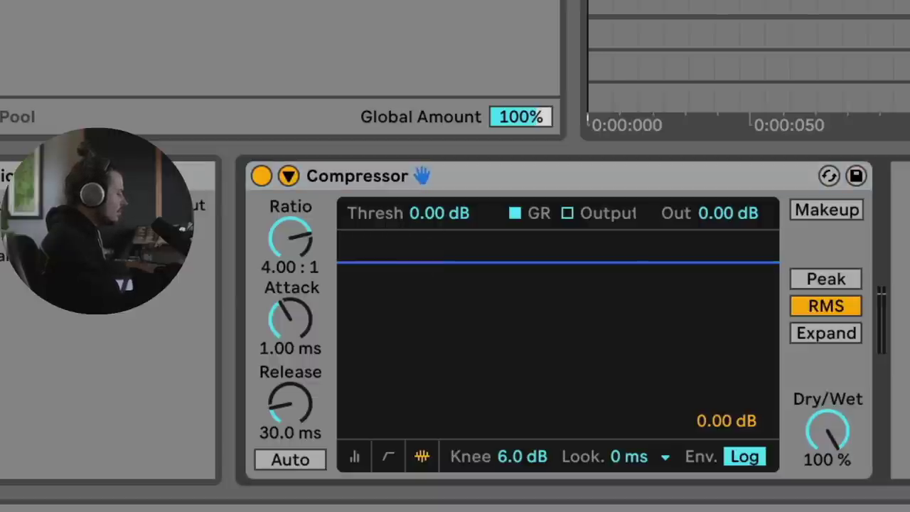
mouse_move(416, 263)
mouse_down()
mouse_move(416, 334)
mouse_move(416, 266)
mouse_up()
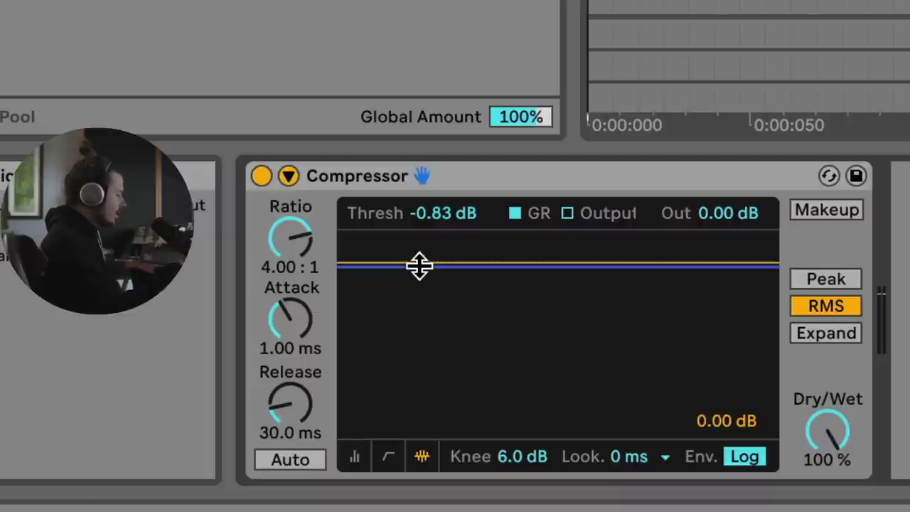
drag(420, 265, 419, 391)
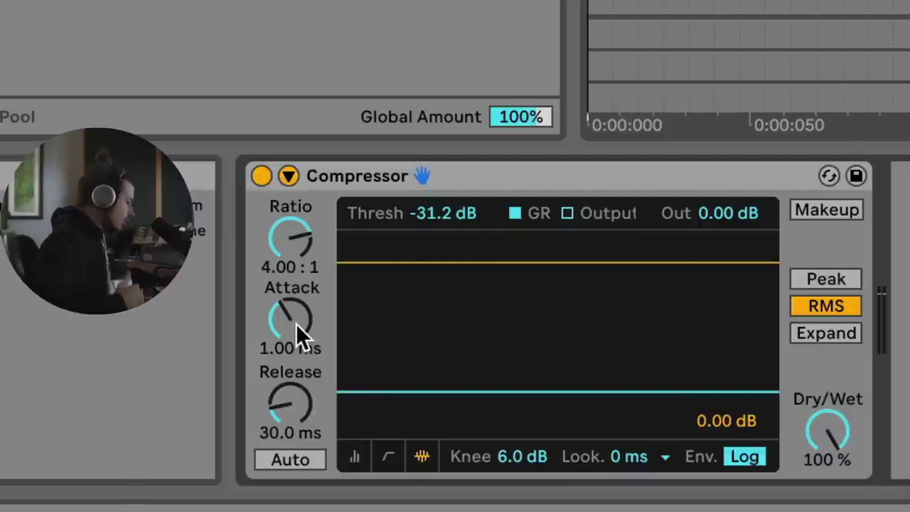
- Set the Compressor attack to 19.7 ms and play the kick to hear it
drag(296, 323, 295, 288)
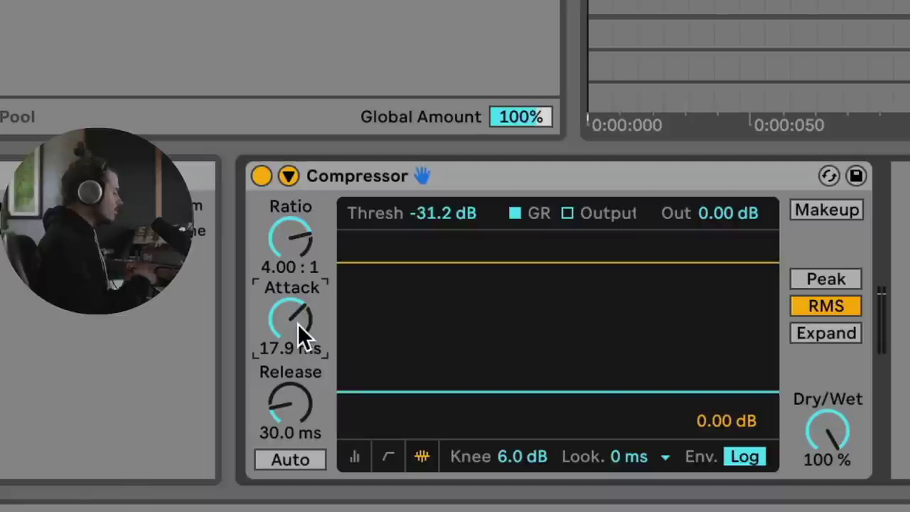
drag(297, 324, 297, 318)
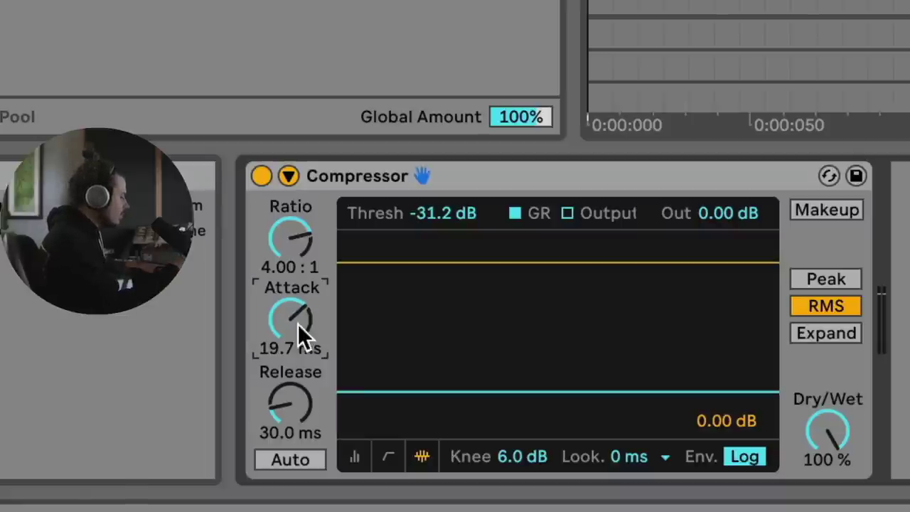
key(space)
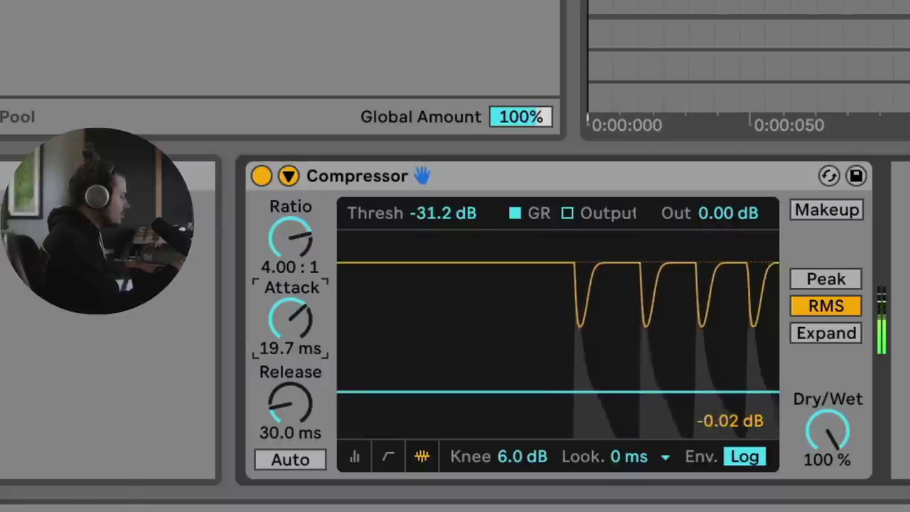
key(space)
- Compare the kick with the Compressor bypassed, then re-enable it
click(275, 176)
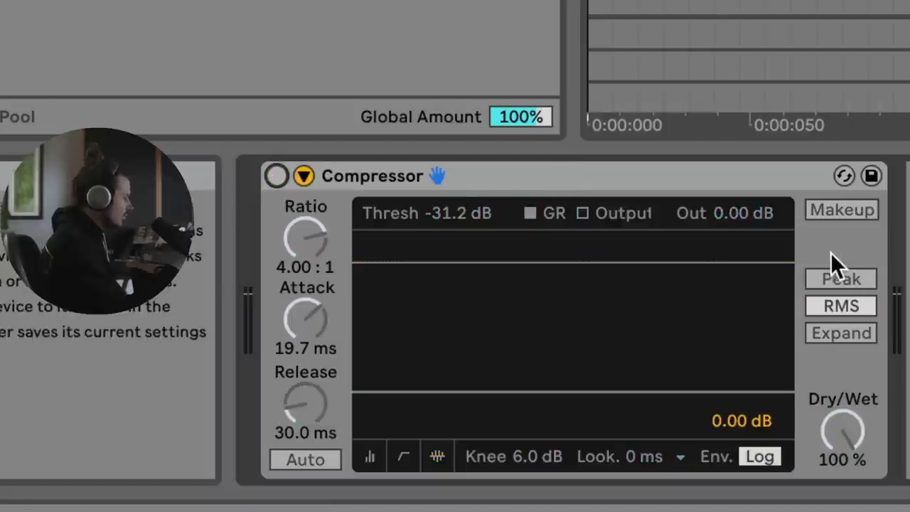
key(space)
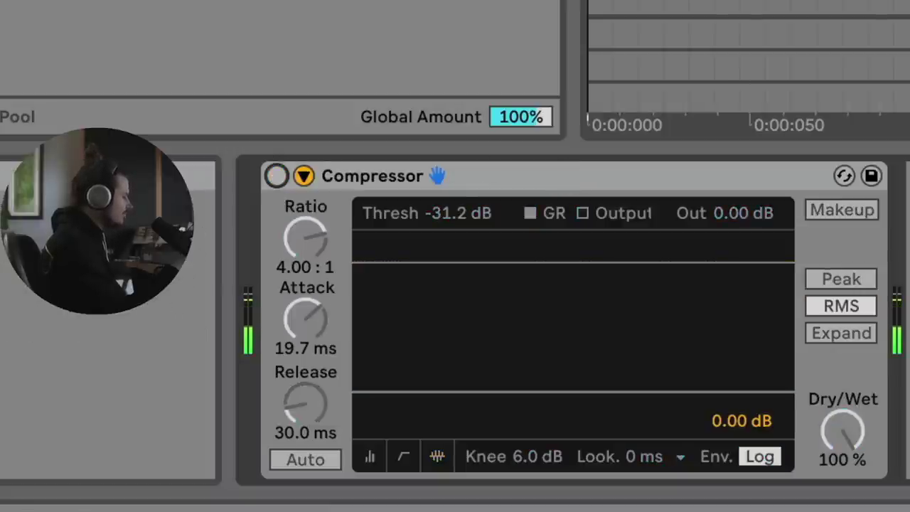
click(275, 175)
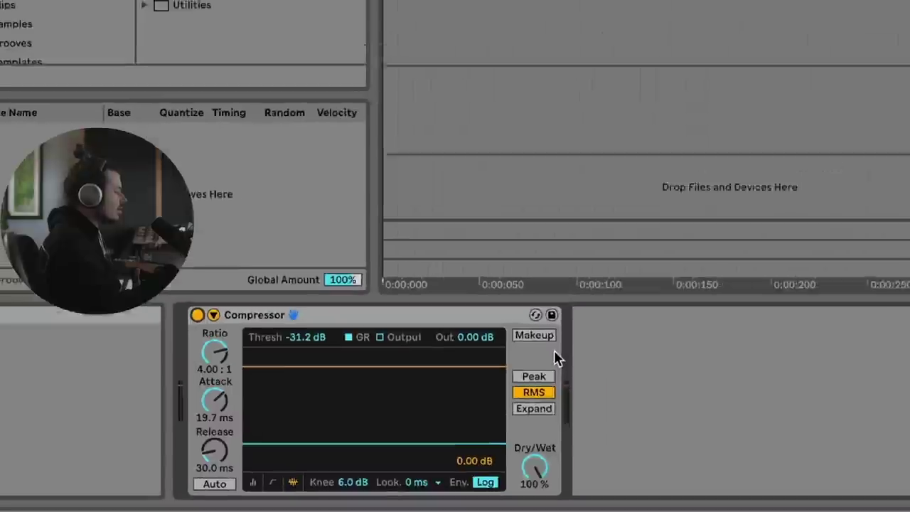
- Switch to the Session View mixer, enlarge it, and A/B the Compressor off and on
click(894, 6)
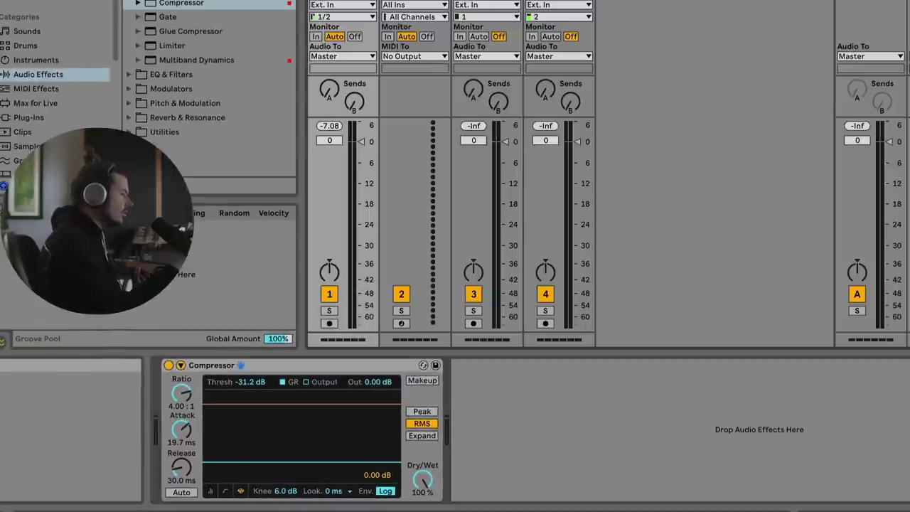
mouse_move(384, 107)
mouse_down()
mouse_move(378, 238)
mouse_move(380, 114)
mouse_up()
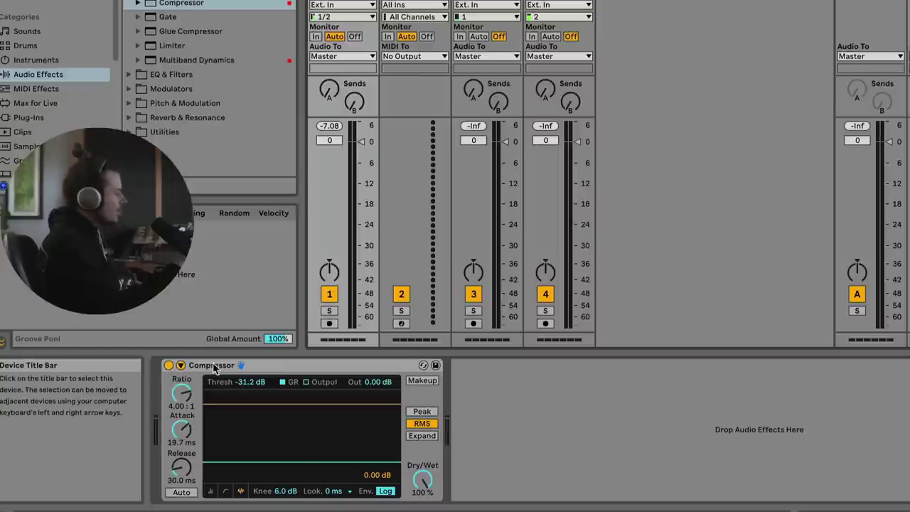
click(168, 364)
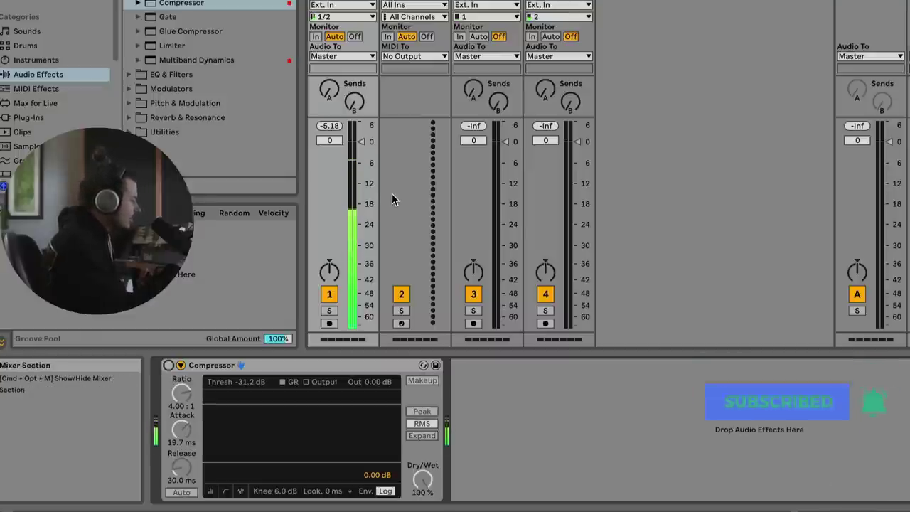
click(169, 365)
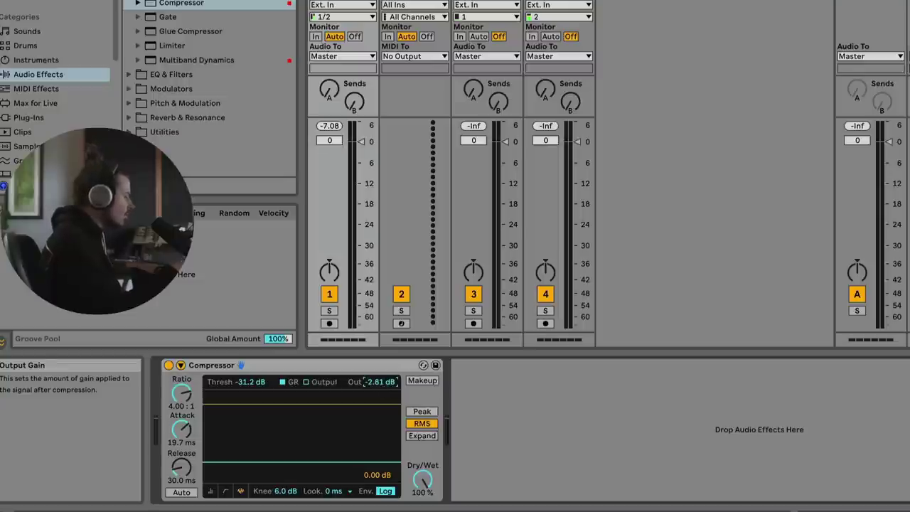
- Set the Compressor output gain to exactly 8.00 dB
drag(381, 382, 381, 319)
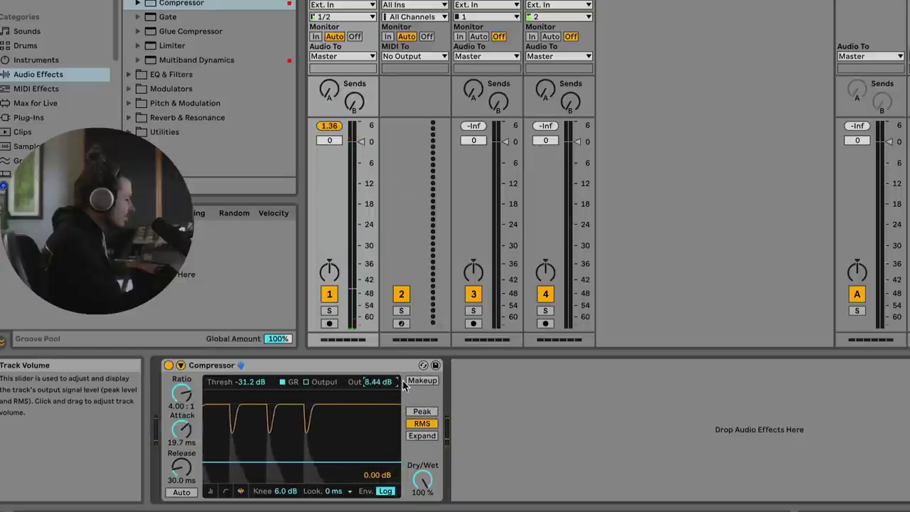
click(376, 383)
text(8)
key(Return)
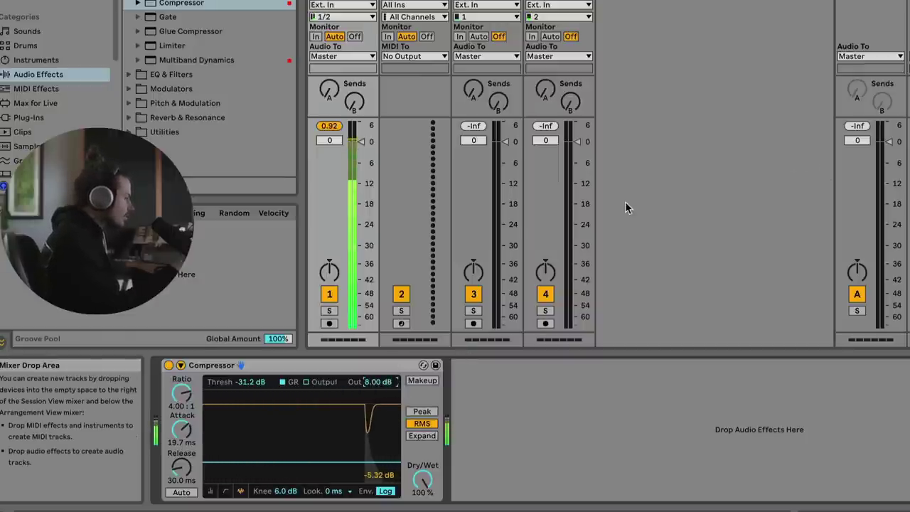
- Compare levels by toggling the Compressor off and on twice, leaving it active
click(168, 364)
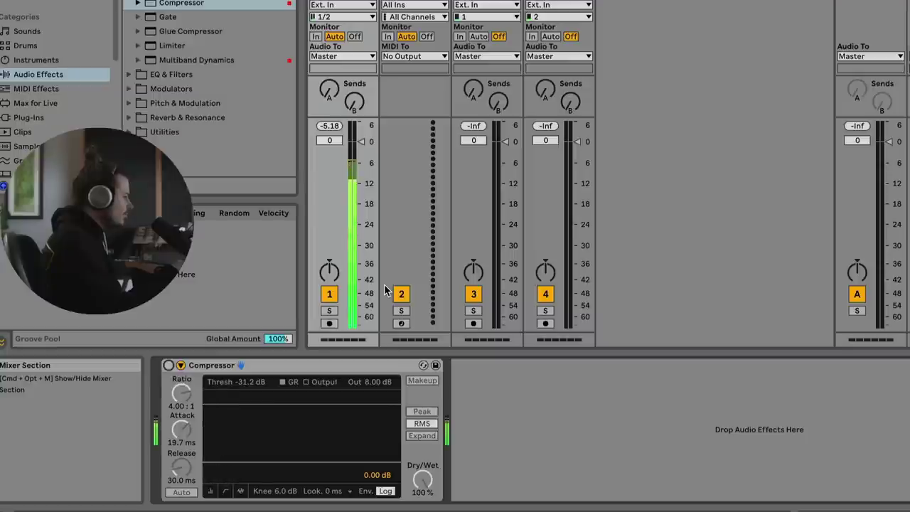
click(169, 364)
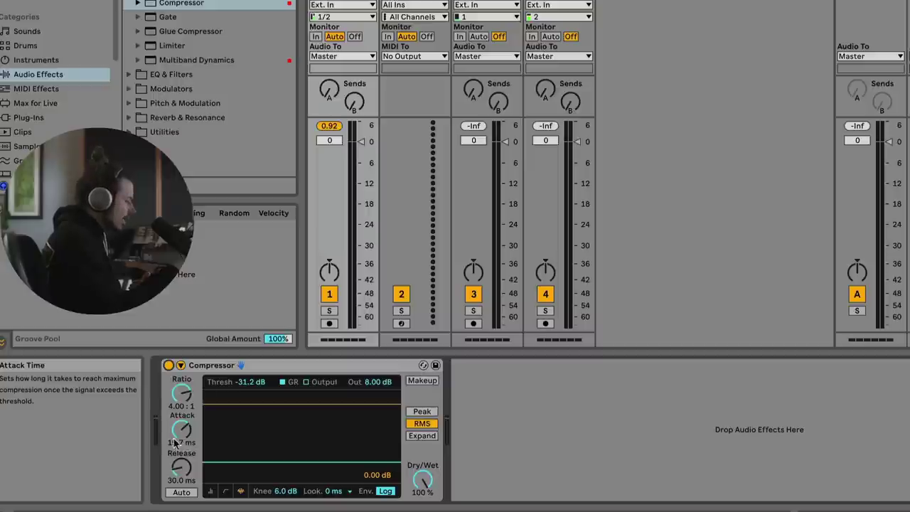
click(170, 365)
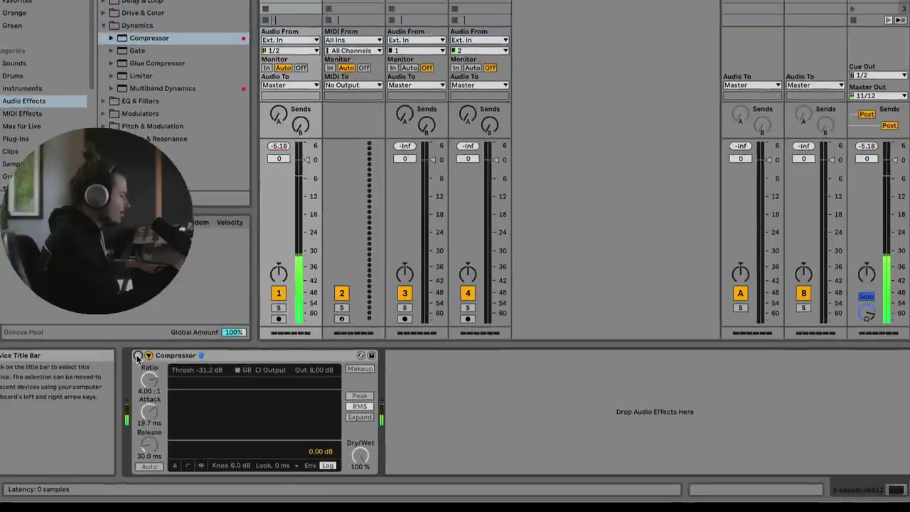
click(138, 355)
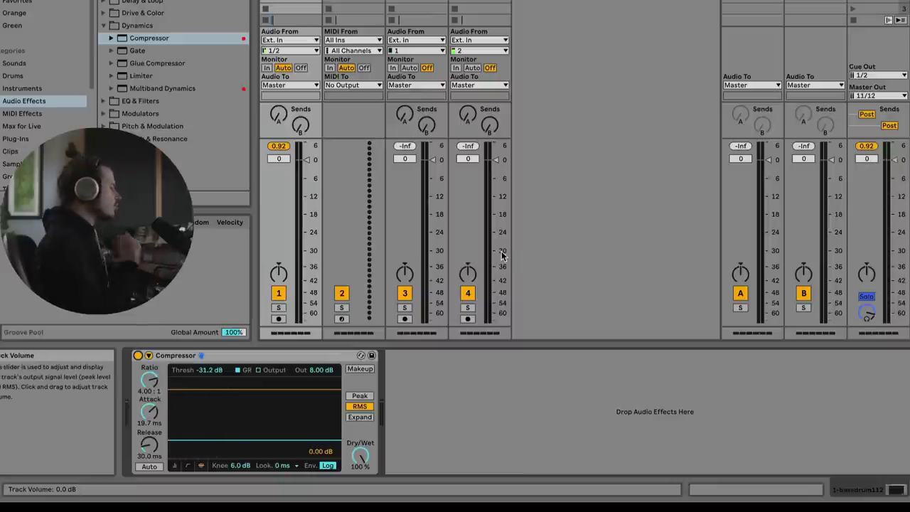
- Add a Saturator from Drive & Color after the Compressor
click(104, 25)
click(103, 13)
drag(135, 126, 412, 377)
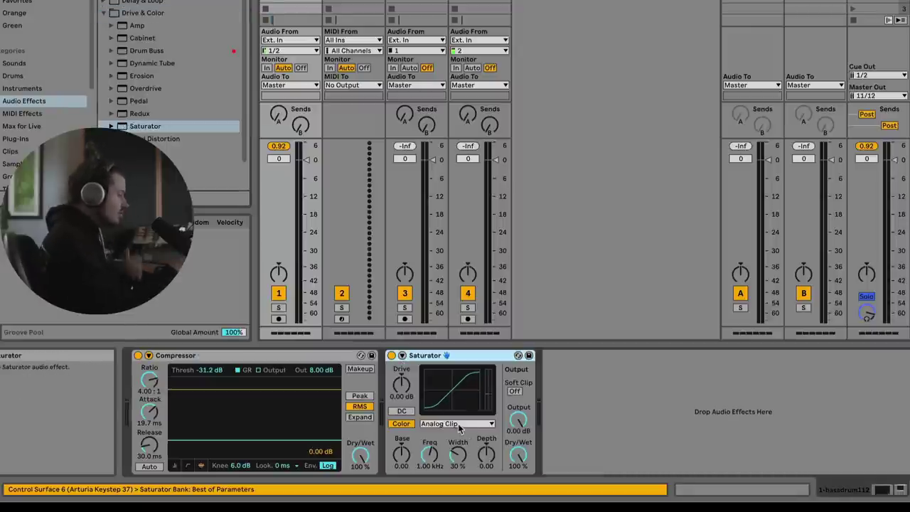
- Set the Saturator to Digital Clip with 1 dB drive and compare it bypassed
click(459, 424)
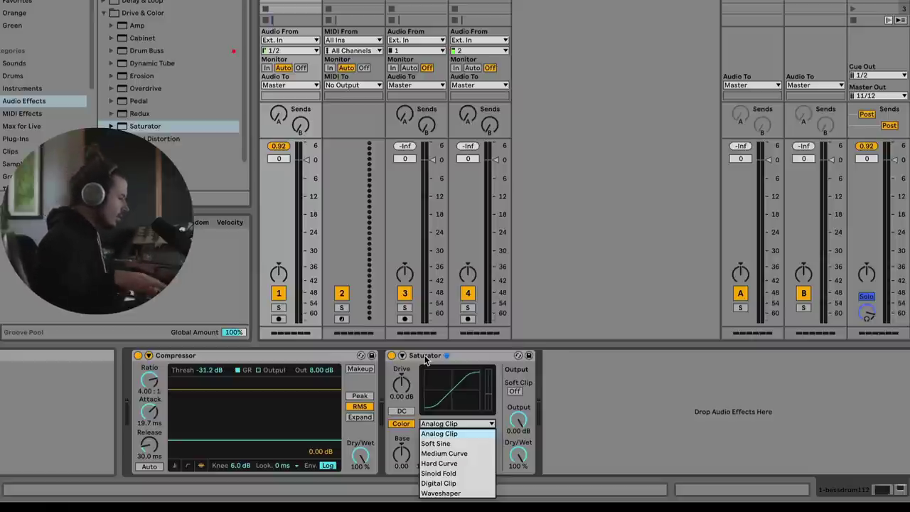
click(441, 482)
drag(434, 410, 434, 407)
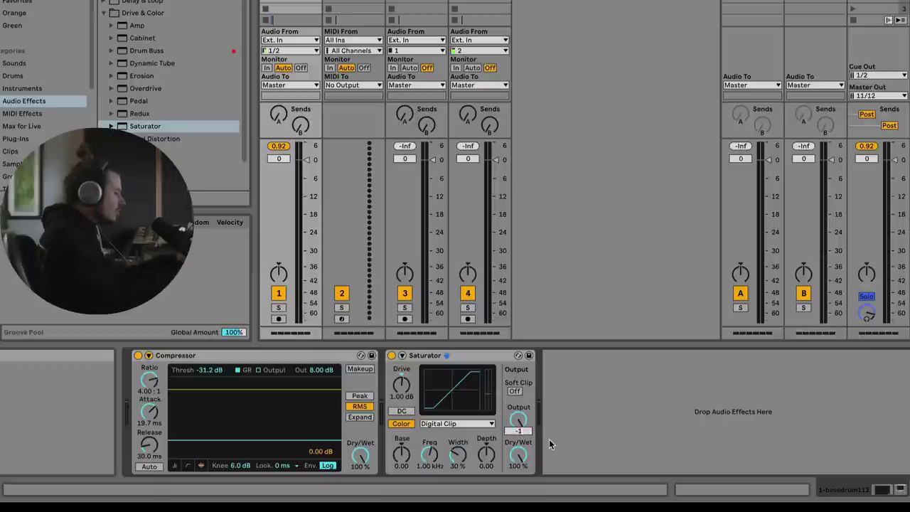
click(391, 354)
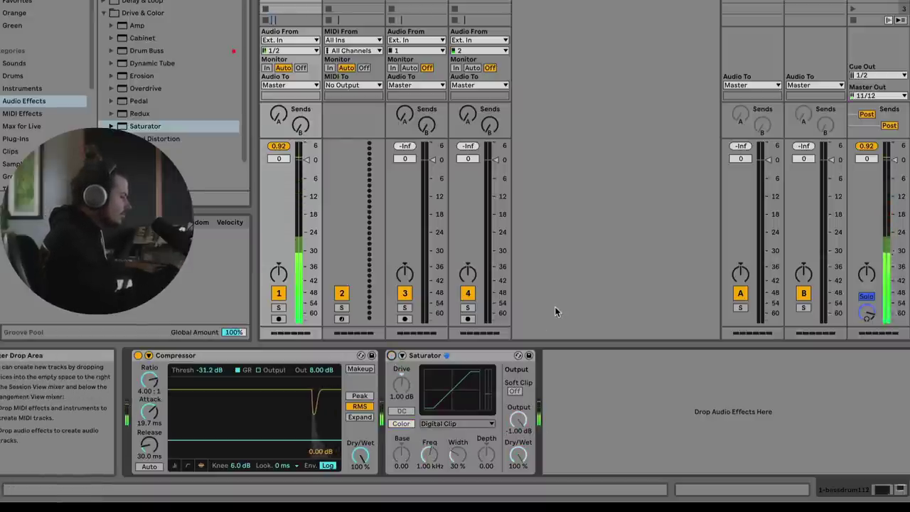
click(391, 354)
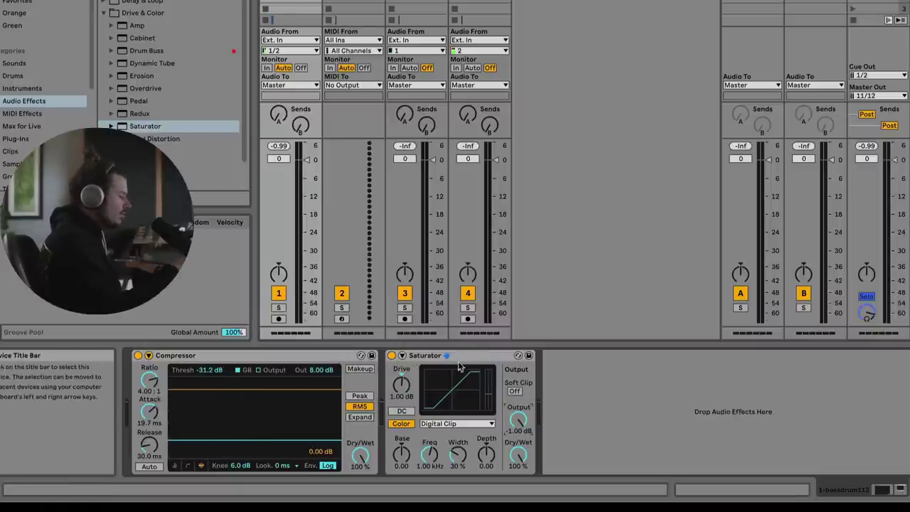
- Collapse the Drive & Color folder and expand Dynamics in the browser
click(143, 13)
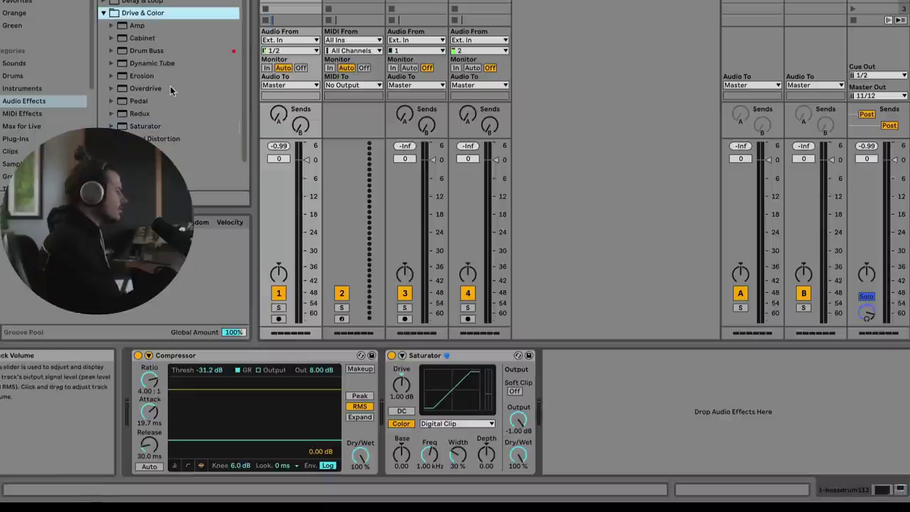
click(103, 14)
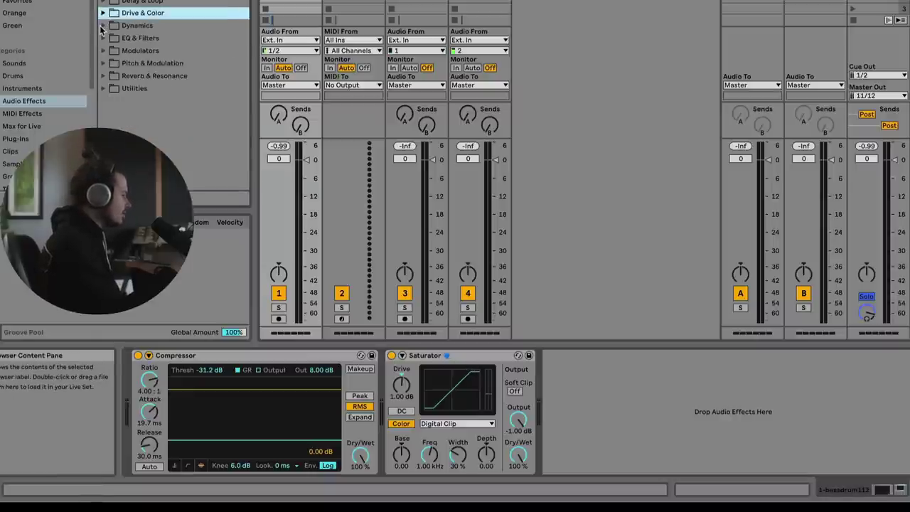
click(103, 26)
- Insert Multiband Dynamics before the Saturator and set the high band's above ratio to 1:0.50
drag(124, 89, 374, 387)
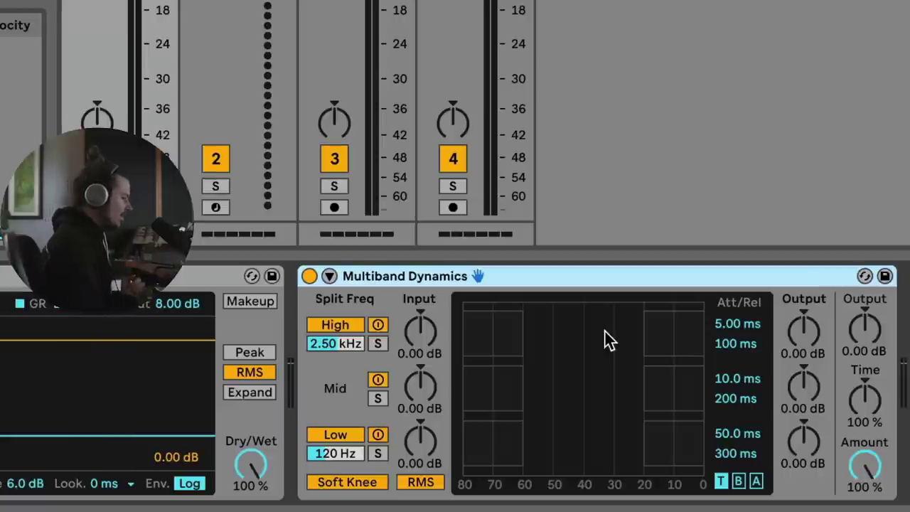
click(756, 482)
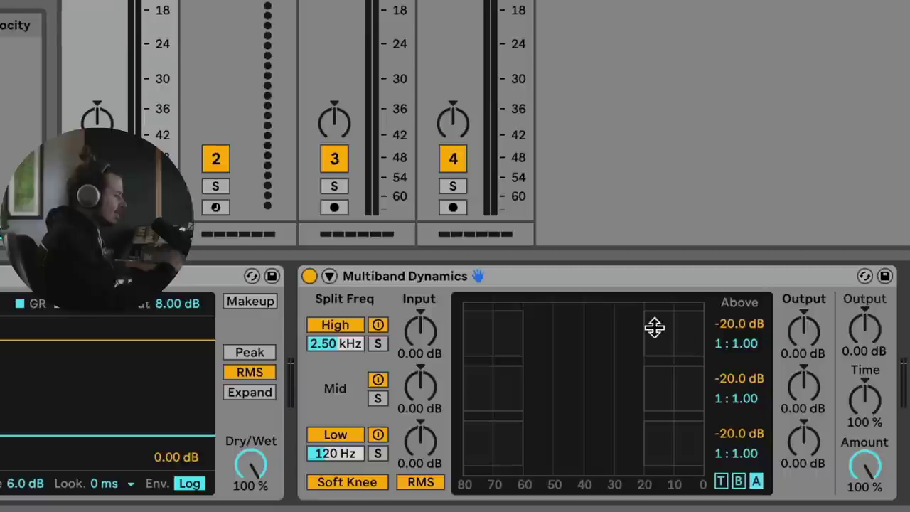
drag(742, 345, 745, 384)
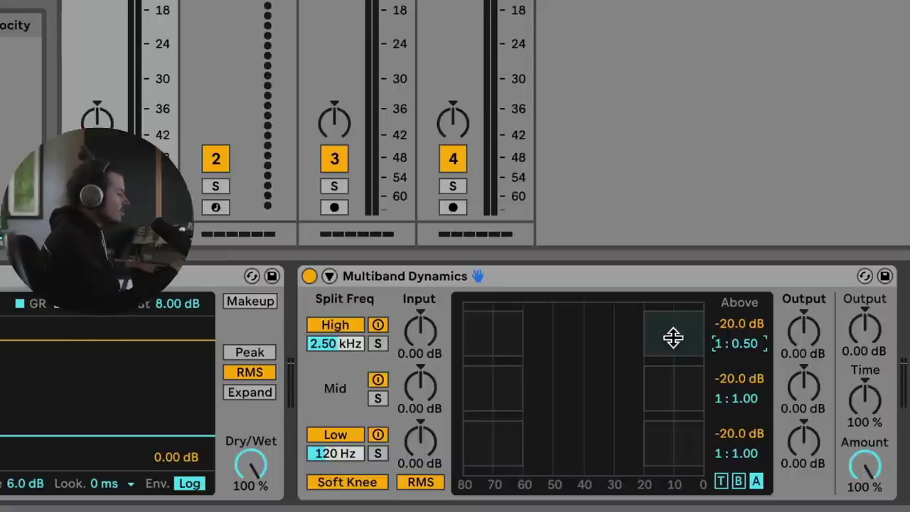
- Lower the high band's above threshold to -50.2 dB while listening to the kick
mouse_move(648, 325)
mouse_down()
mouse_move(634, 324)
mouse_move(644, 325)
mouse_up()
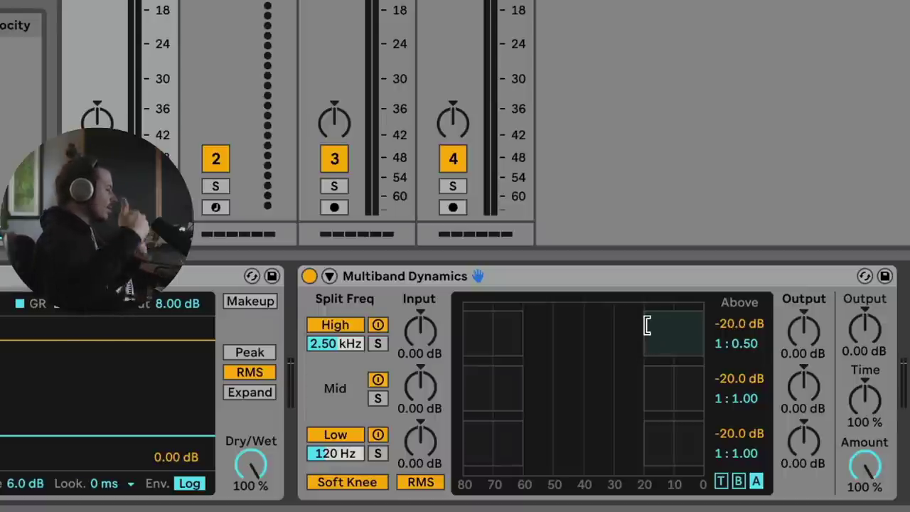
key(space)
drag(647, 324, 553, 325)
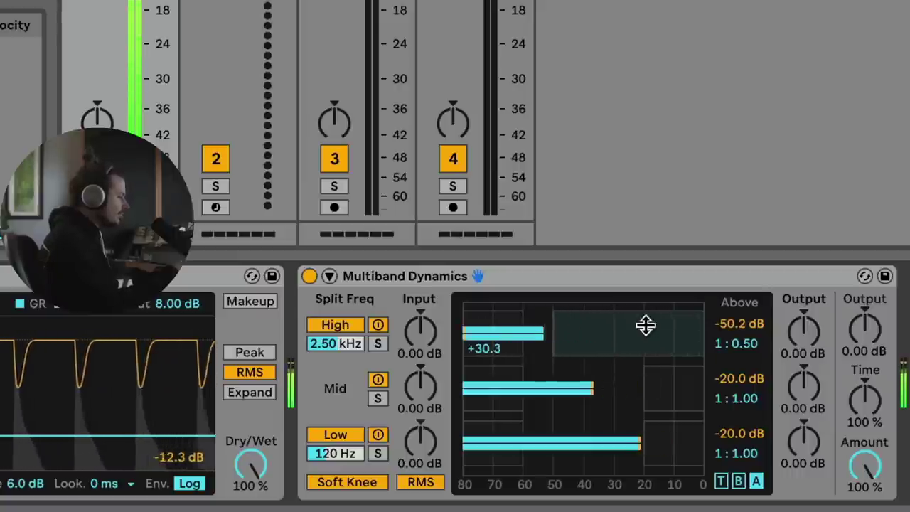
key(space)
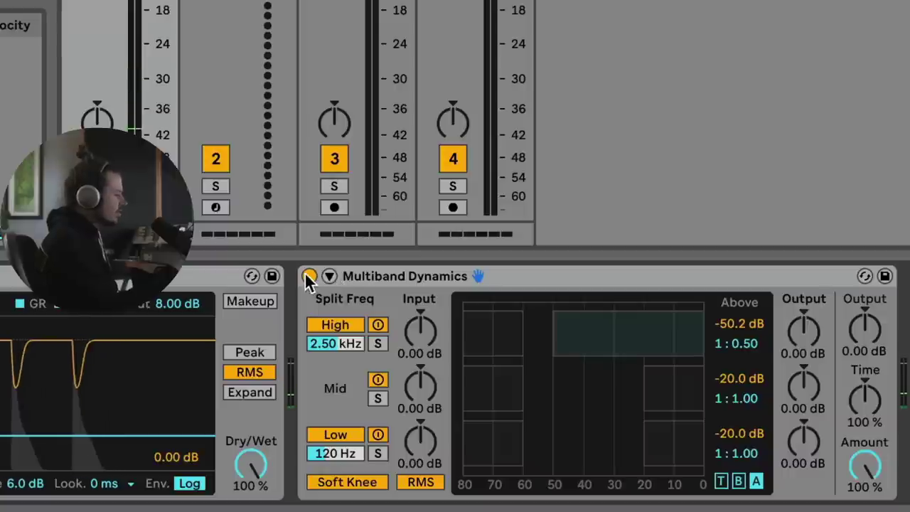
- A/B Multiband Dynamics and Saturator off and on, then replay the chain
click(308, 277)
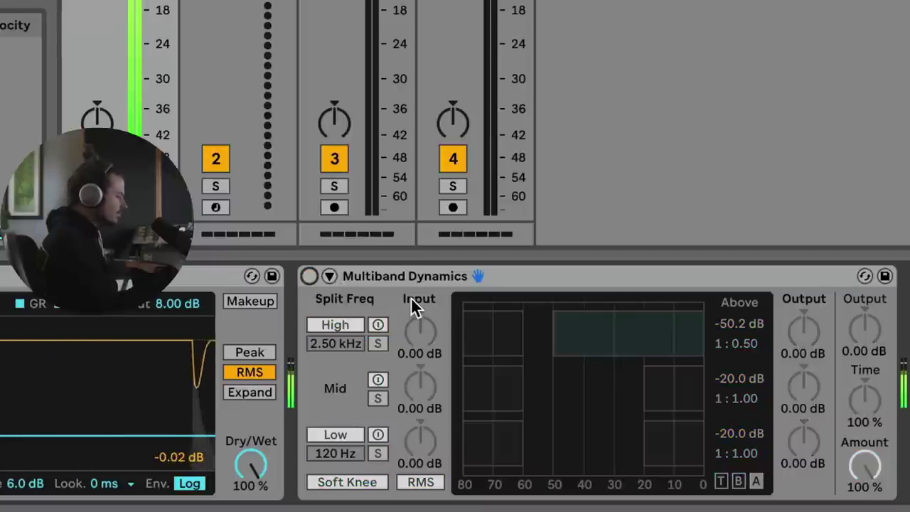
click(309, 276)
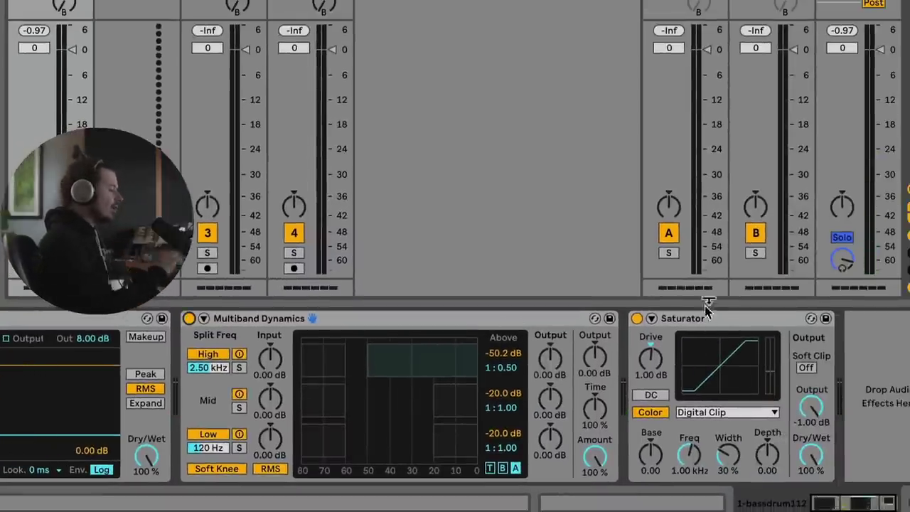
click(636, 319)
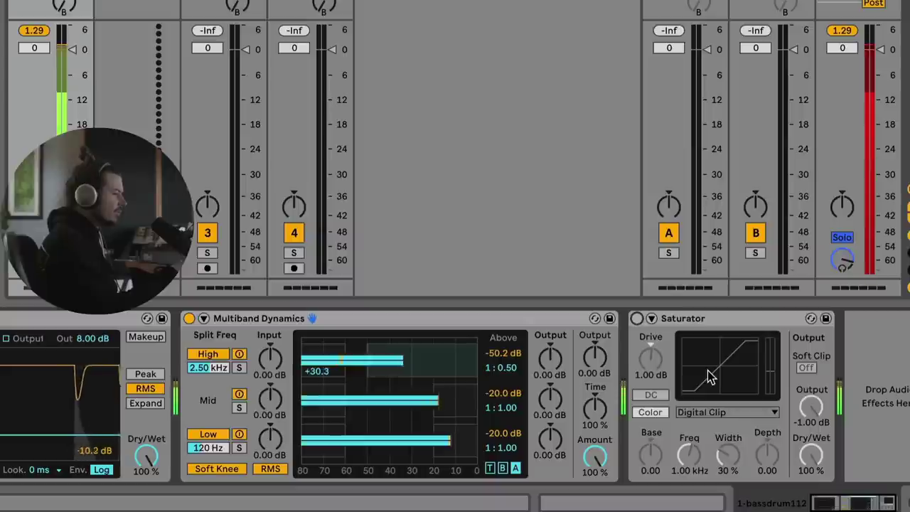
click(636, 319)
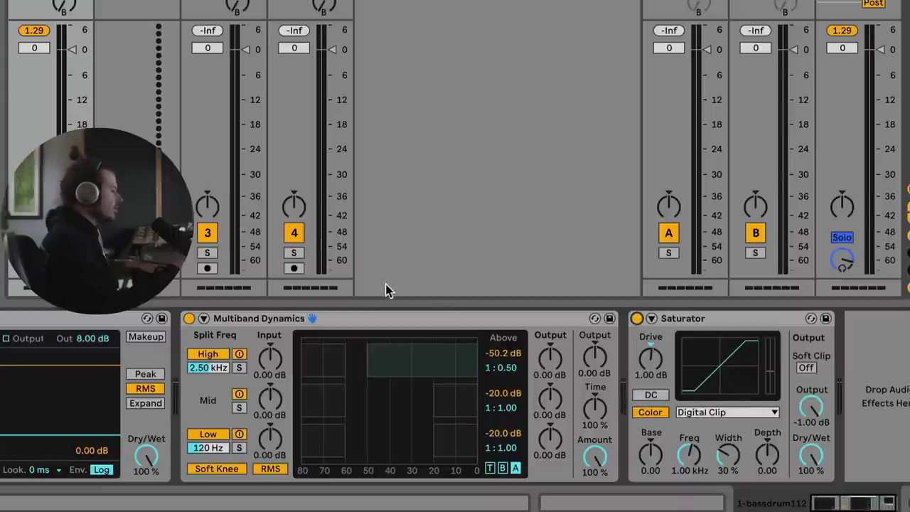
key(space)
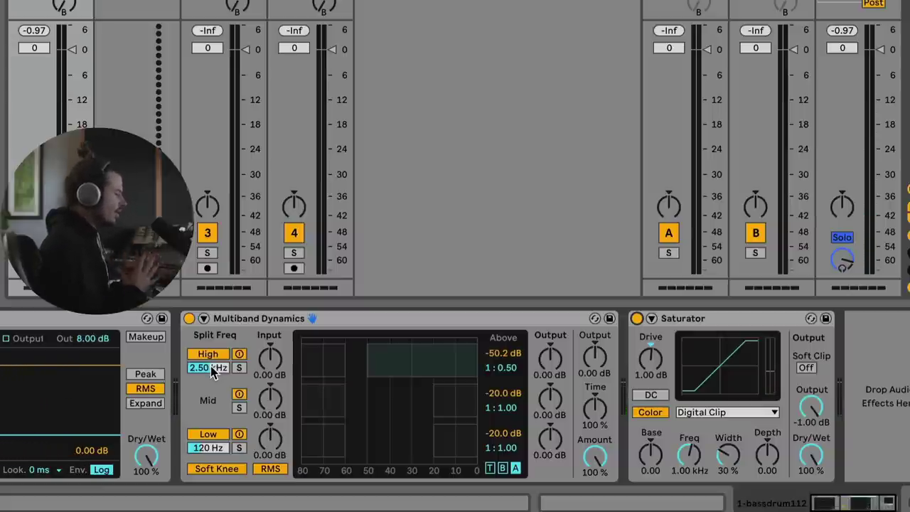
- Sweep the high split frequency during playback to 3.91 kHz, then A/B Multiband Dynamics
drag(212, 372, 212, 384)
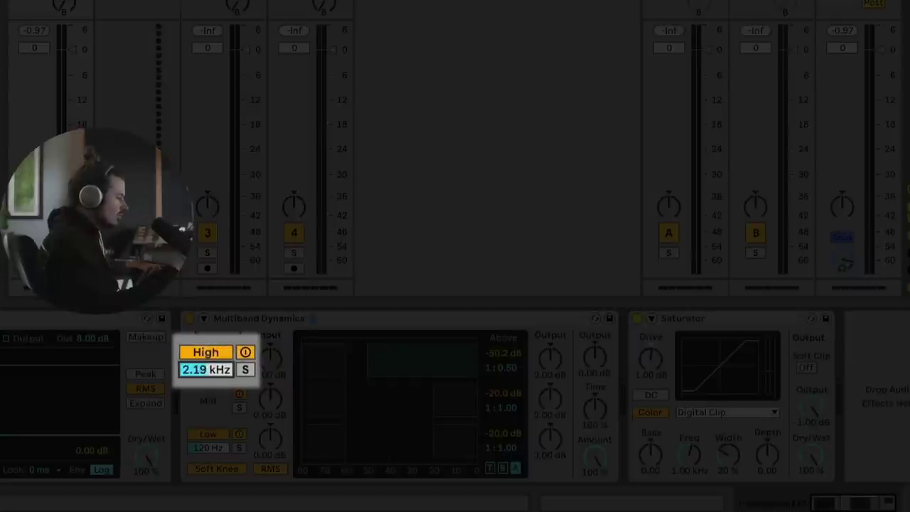
drag(206, 370, 207, 355)
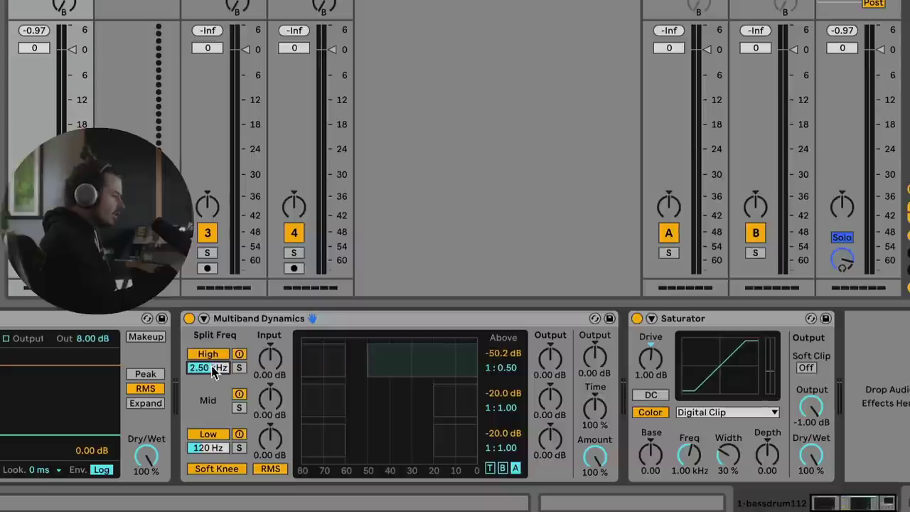
key(space)
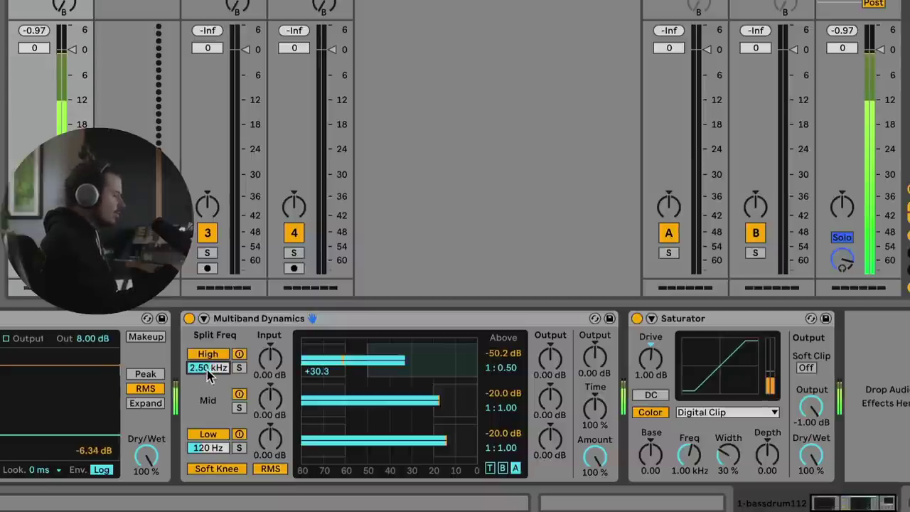
mouse_move(207, 370)
mouse_down()
mouse_move(207, 402)
mouse_move(207, 381)
mouse_up()
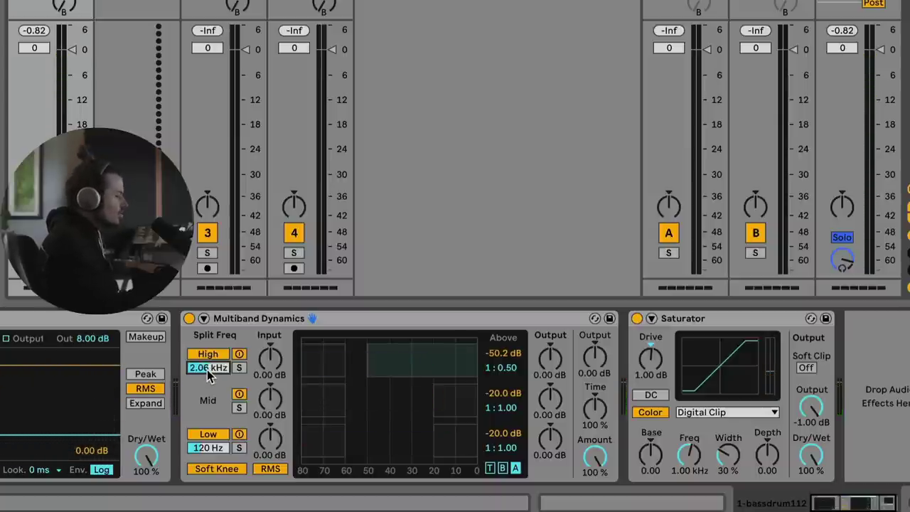
drag(207, 370, 207, 356)
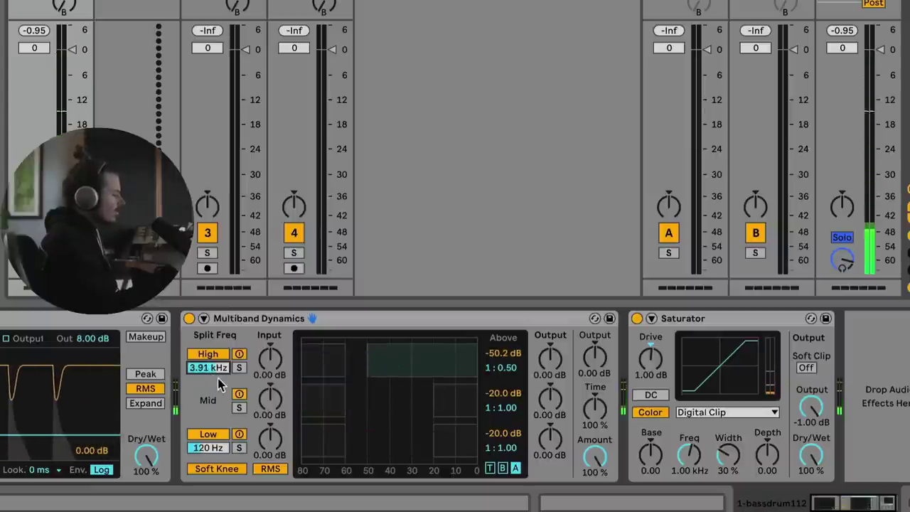
click(189, 318)
click(189, 318)
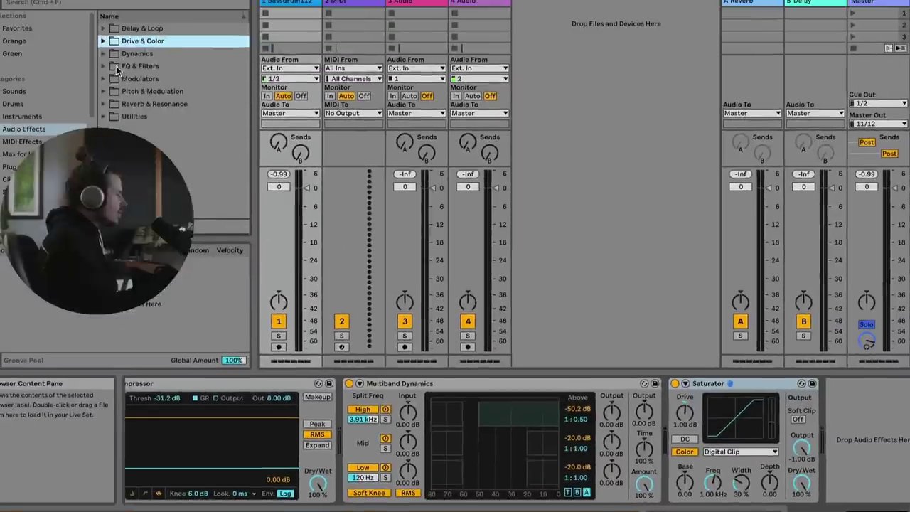
- Add an Overdrive from Drive & Color after the Saturator, at 100% dry/wet
click(103, 42)
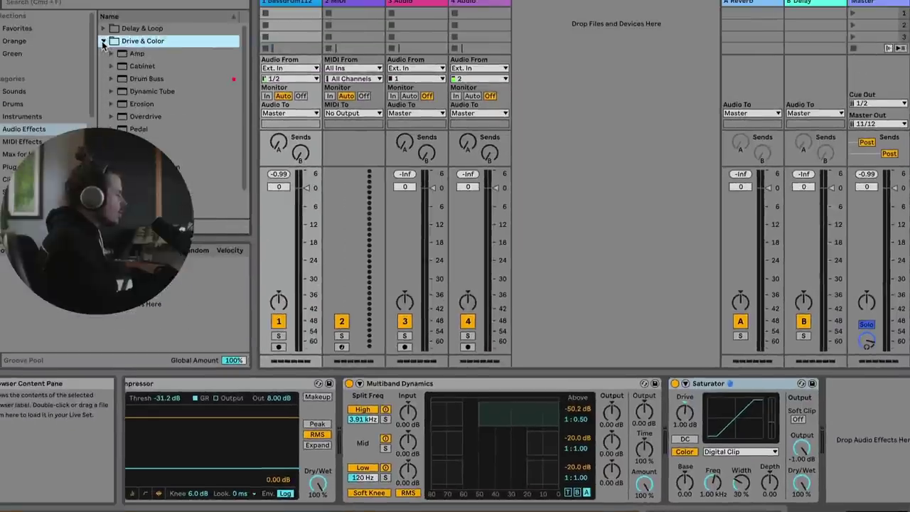
click(126, 118)
drag(742, 353, 850, 433)
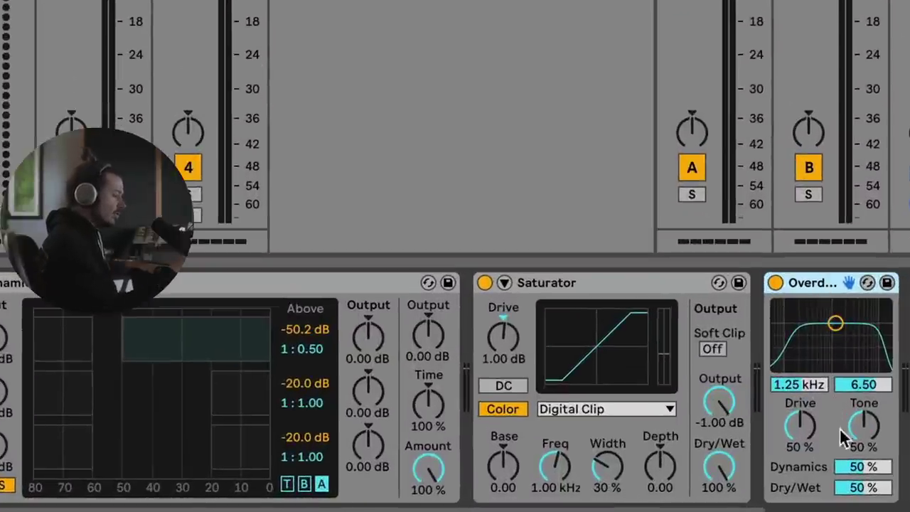
drag(845, 488, 846, 448)
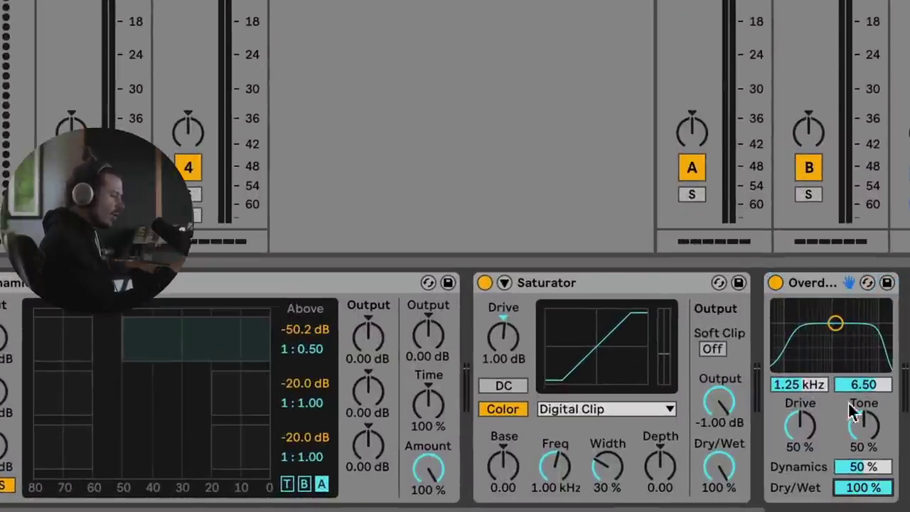
- Narrow the Overdrive's filter band around 1.68 kHz and raise its drive to 63%
drag(835, 322, 849, 360)
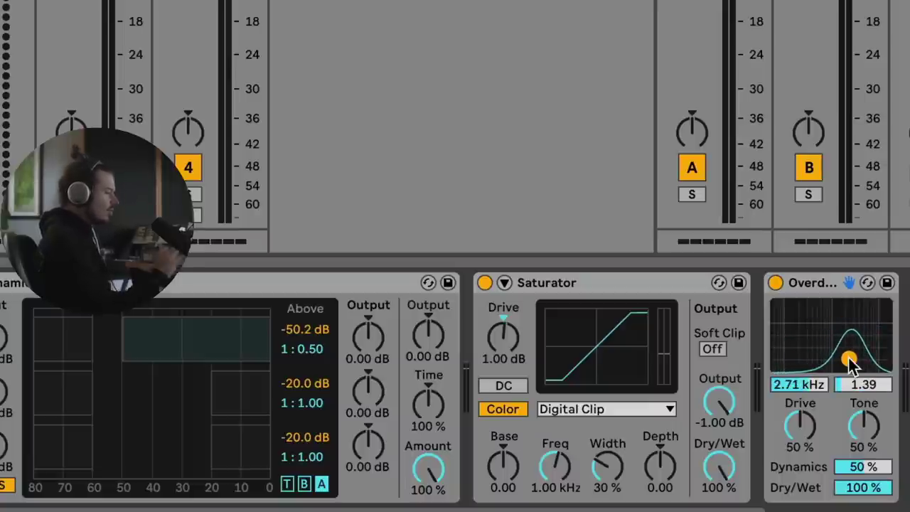
click(774, 282)
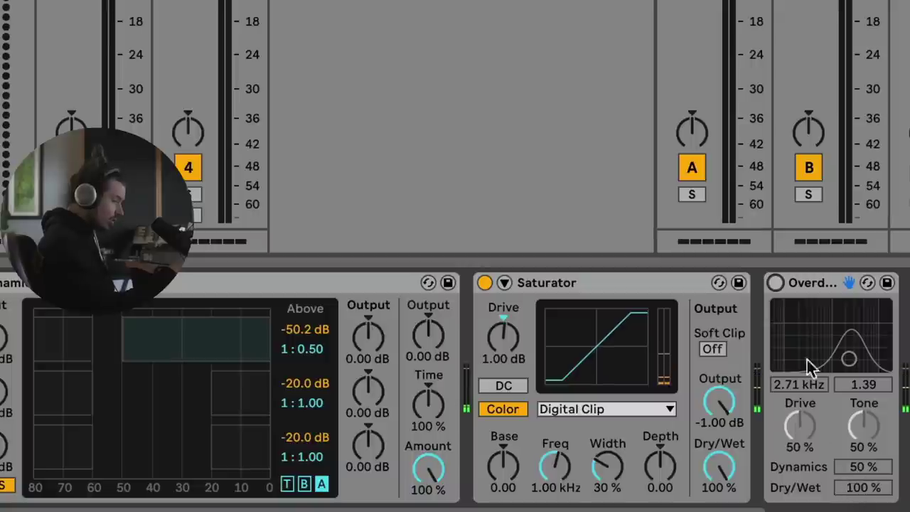
click(774, 282)
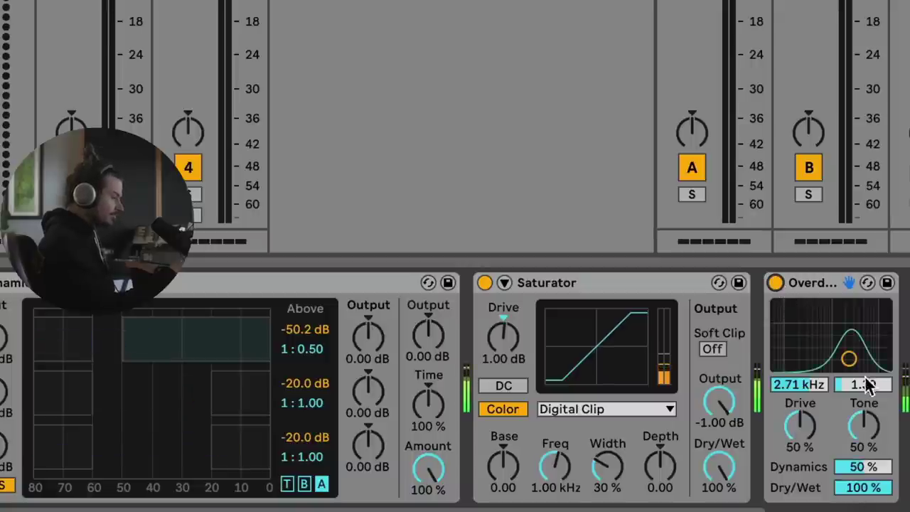
drag(850, 360, 840, 353)
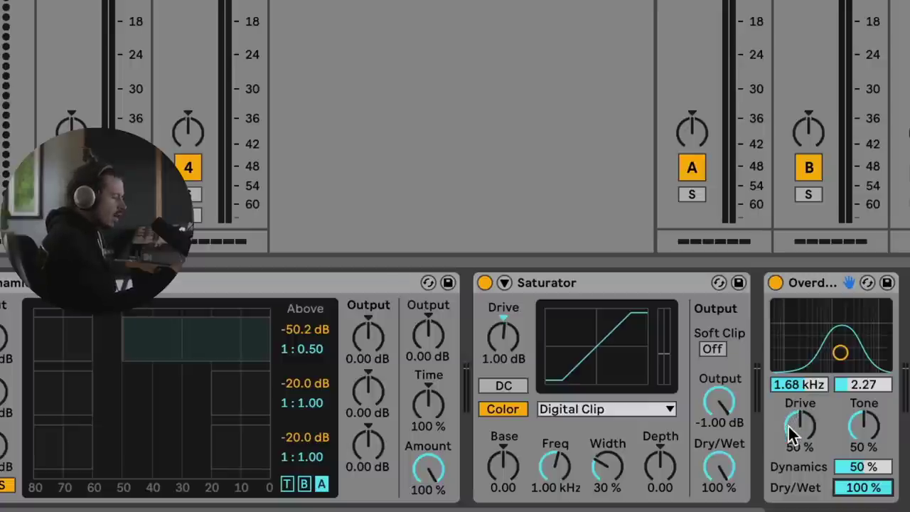
drag(793, 432, 793, 414)
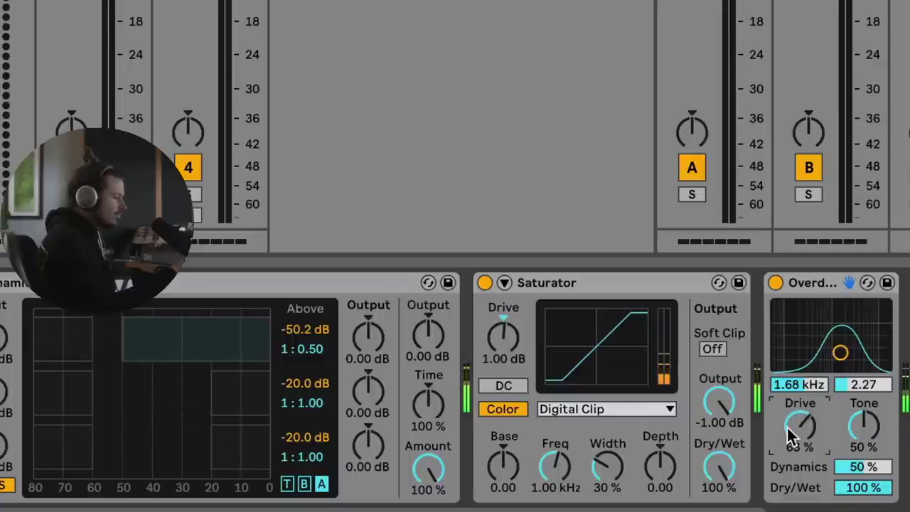
mouse_move(869, 490)
mouse_down()
mouse_move(869, 502)
mouse_move(871, 493)
mouse_up()
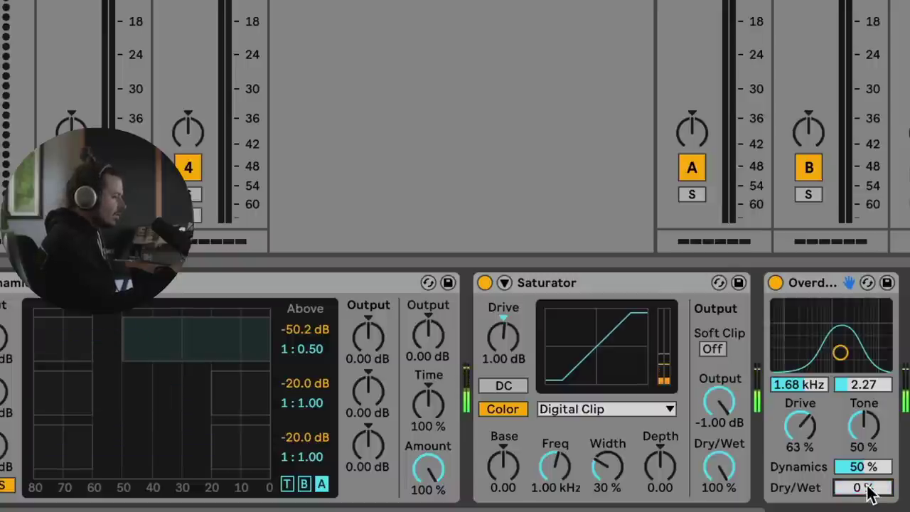
- Blend the Overdrive in at 17% dry/wet, A/B-comparing it against the bypassed sound
click(775, 283)
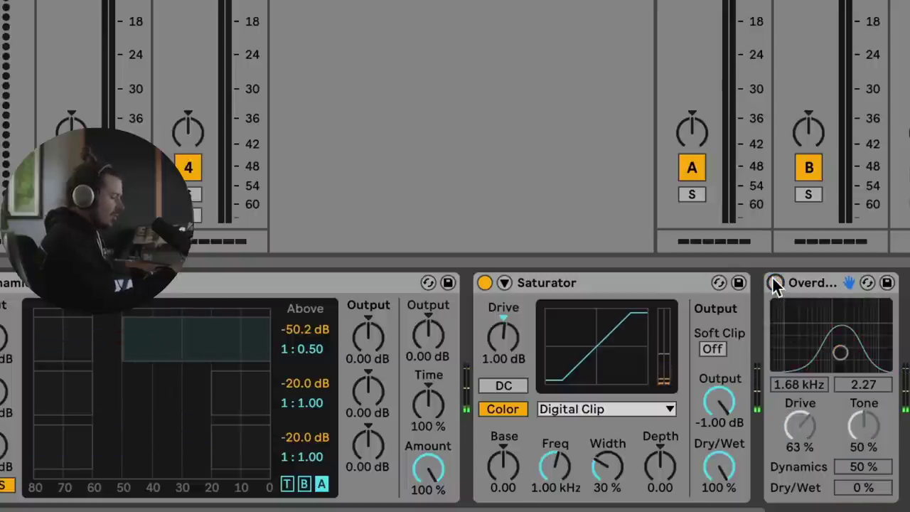
click(775, 283)
click(774, 282)
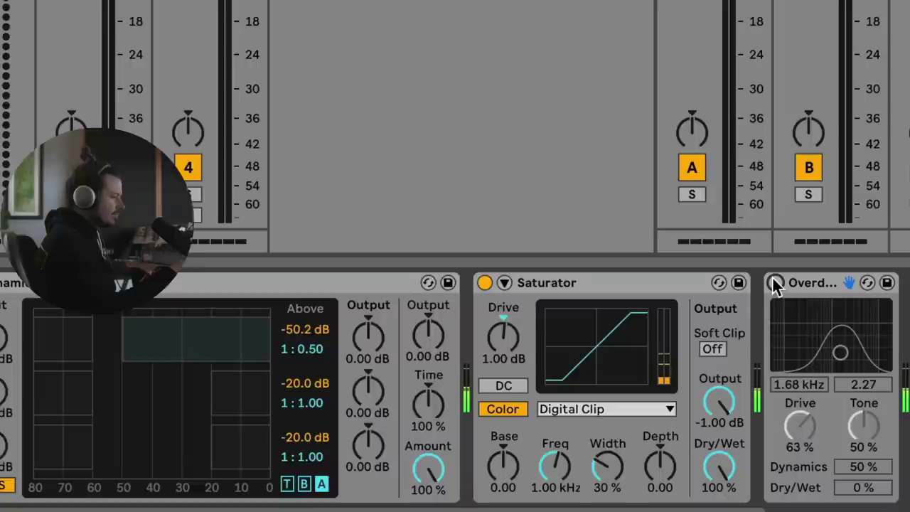
click(775, 282)
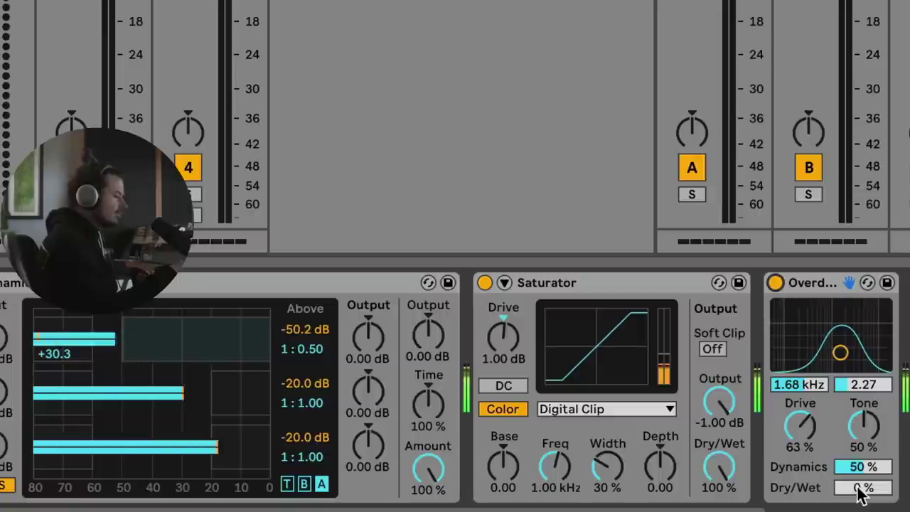
drag(860, 494, 860, 479)
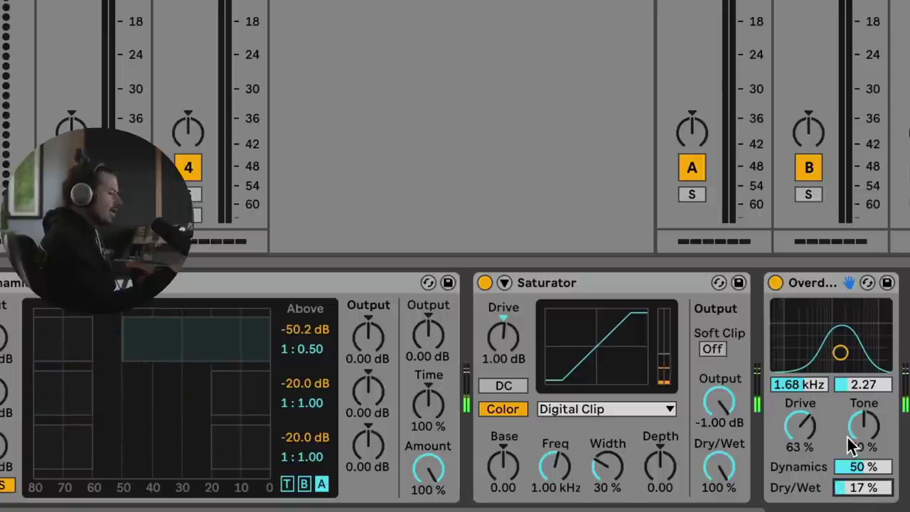
click(775, 282)
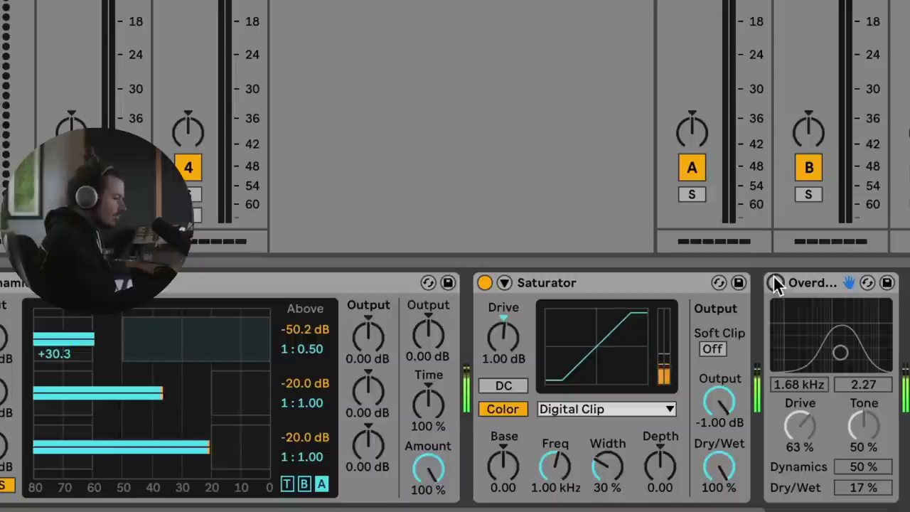
click(775, 282)
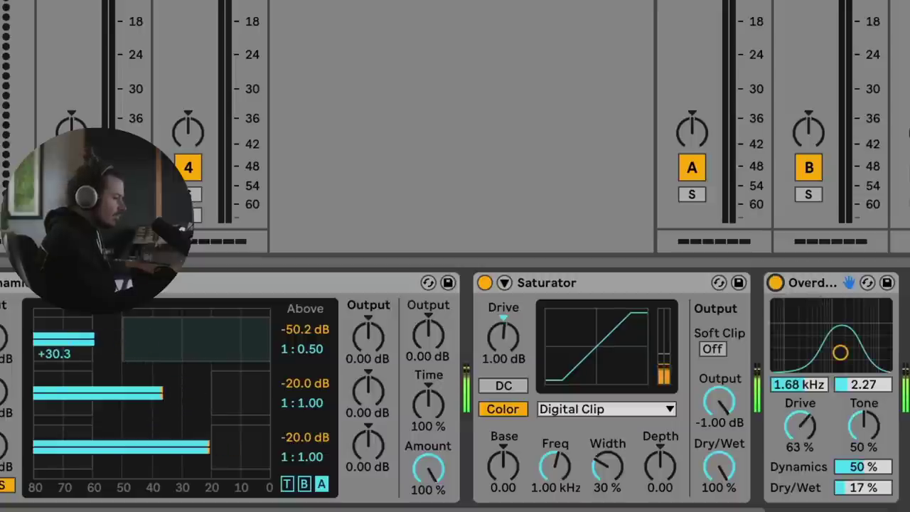
click(775, 283)
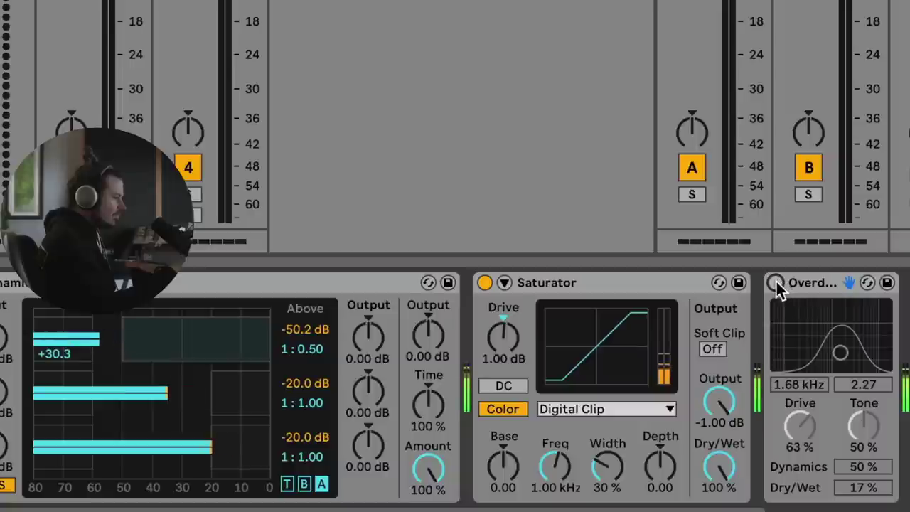
click(775, 282)
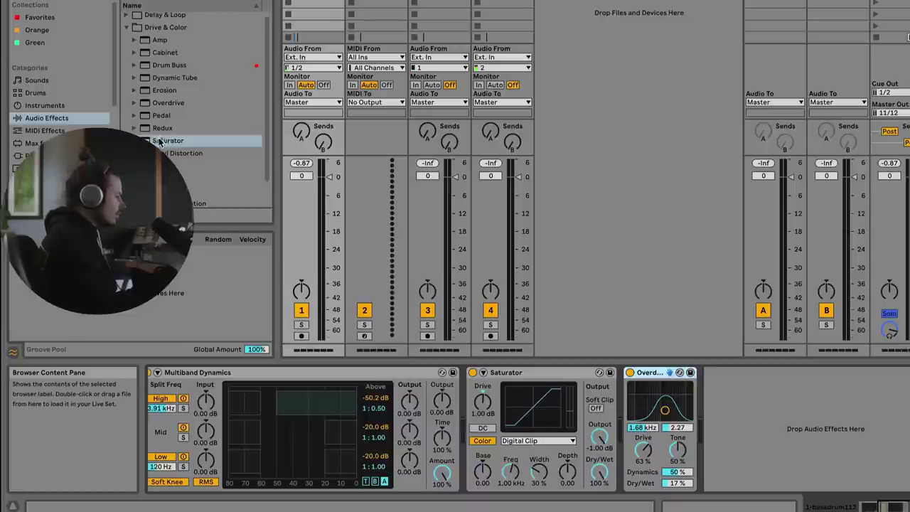
- Add a second Saturator after the Overdrive with the Soft Sine curve
drag(159, 142, 707, 422)
click(755, 441)
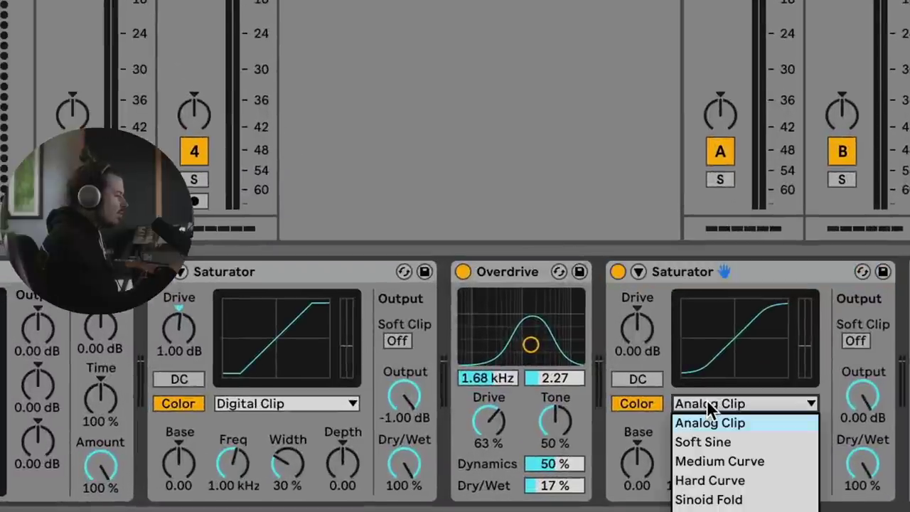
click(721, 445)
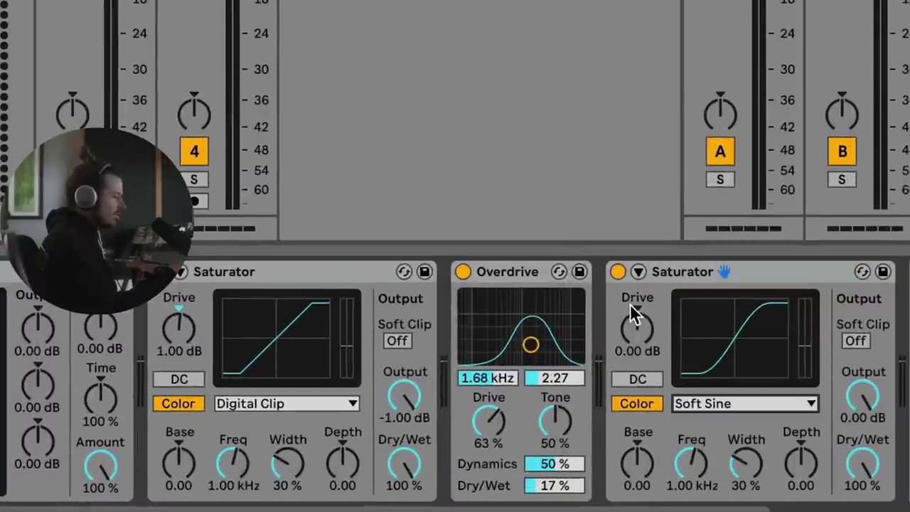
- Set the second Saturator's drive to 12.6 dB and output to -8.29 dB, then A/B it
drag(630, 337, 630, 309)
drag(862, 394, 861, 407)
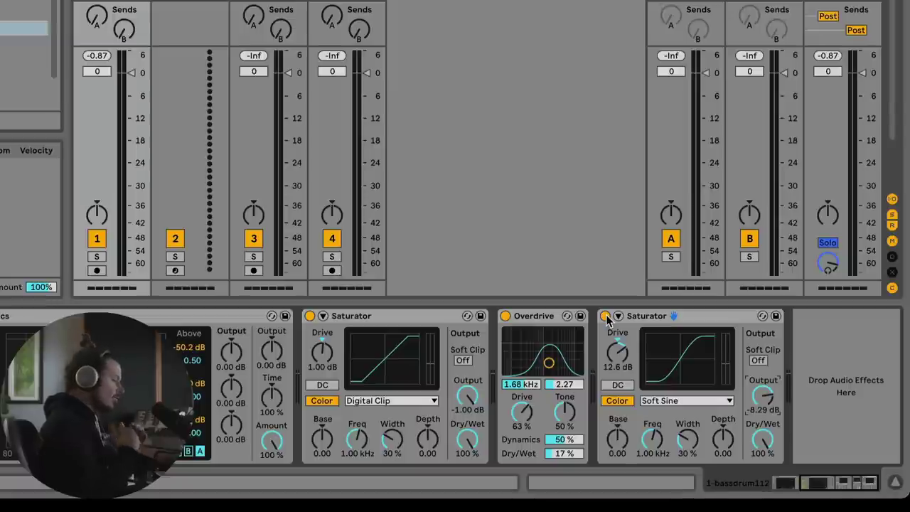
click(605, 316)
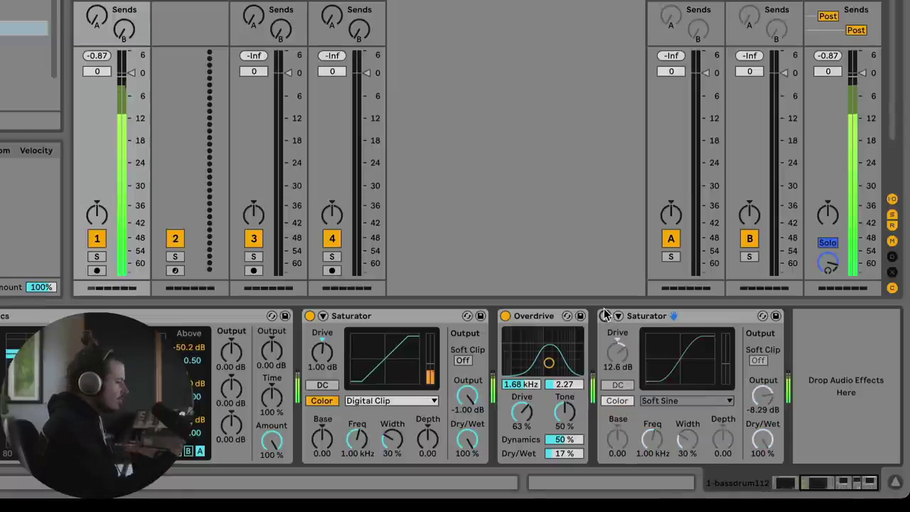
click(604, 316)
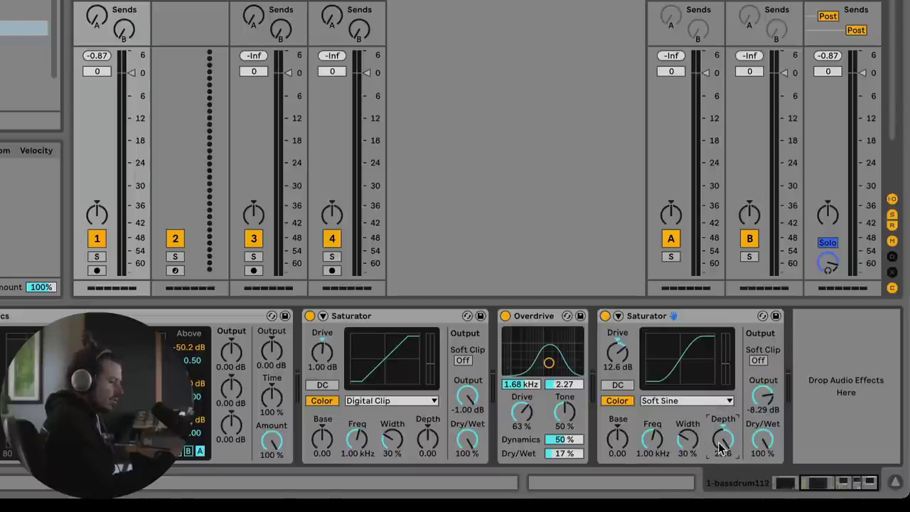
- Set the second Saturator to depth 20.2, frequency 447 Hz, dry/wet 57.9%, and play the kick
drag(723, 442, 721, 448)
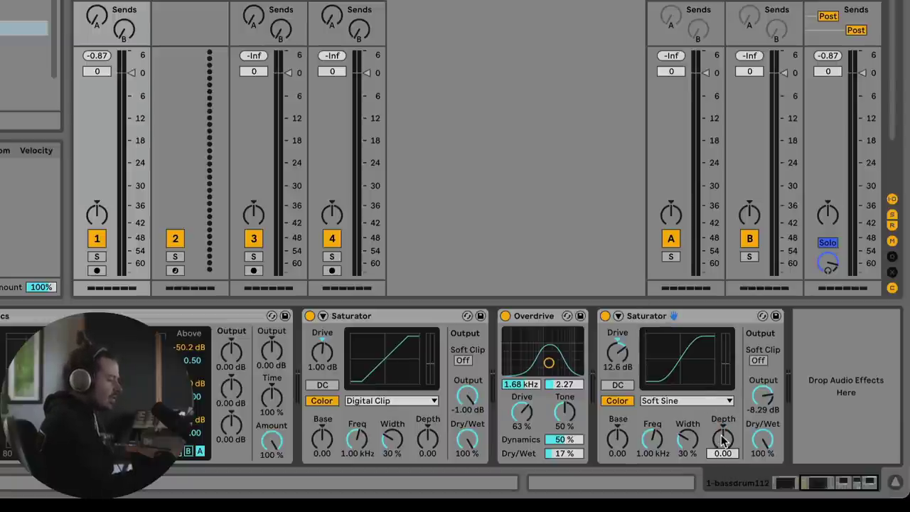
drag(722, 441, 722, 401)
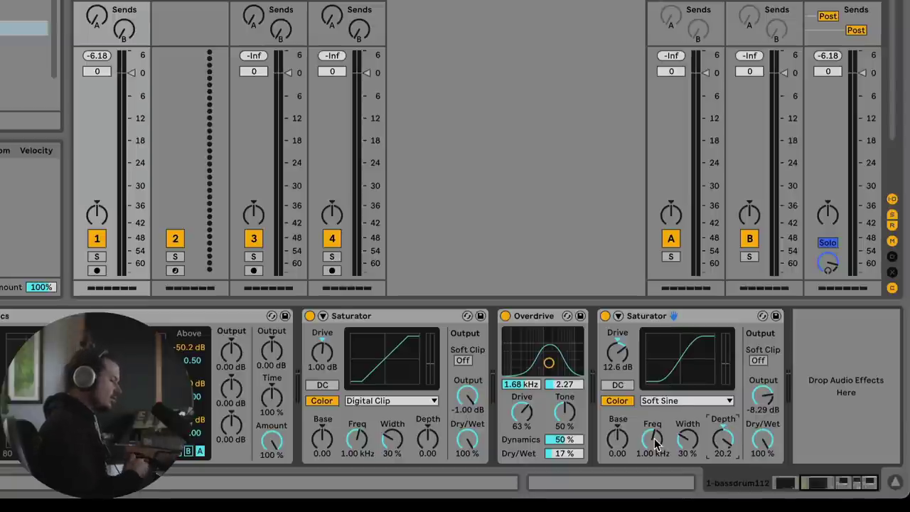
mouse_move(655, 443)
mouse_down()
mouse_move(656, 481)
mouse_move(654, 459)
mouse_up()
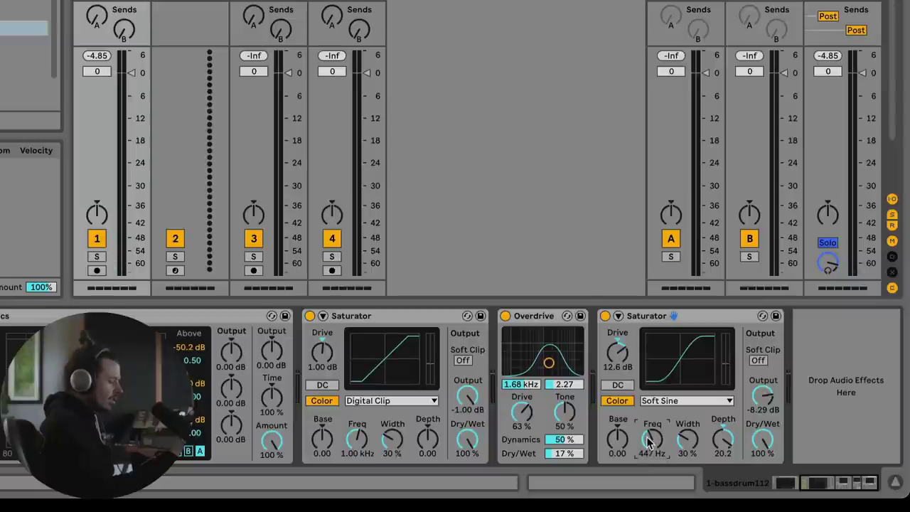
drag(763, 440, 763, 470)
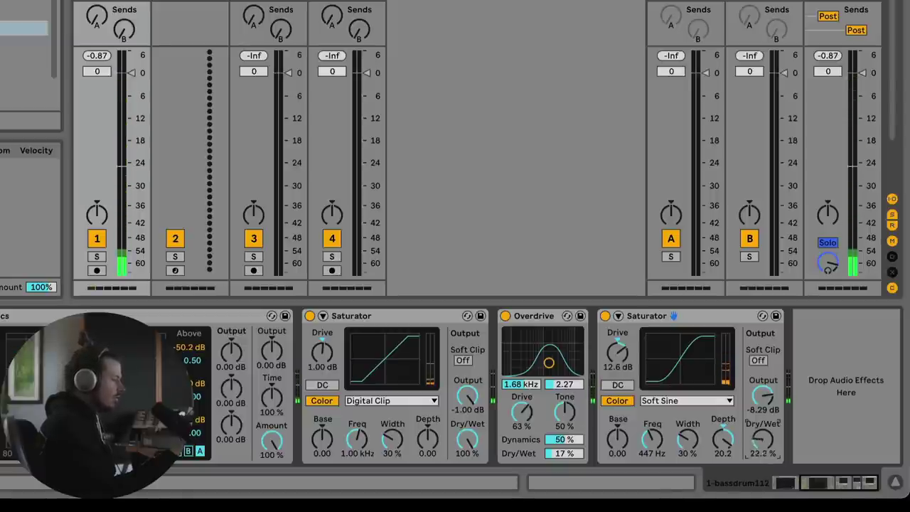
drag(762, 441, 763, 405)
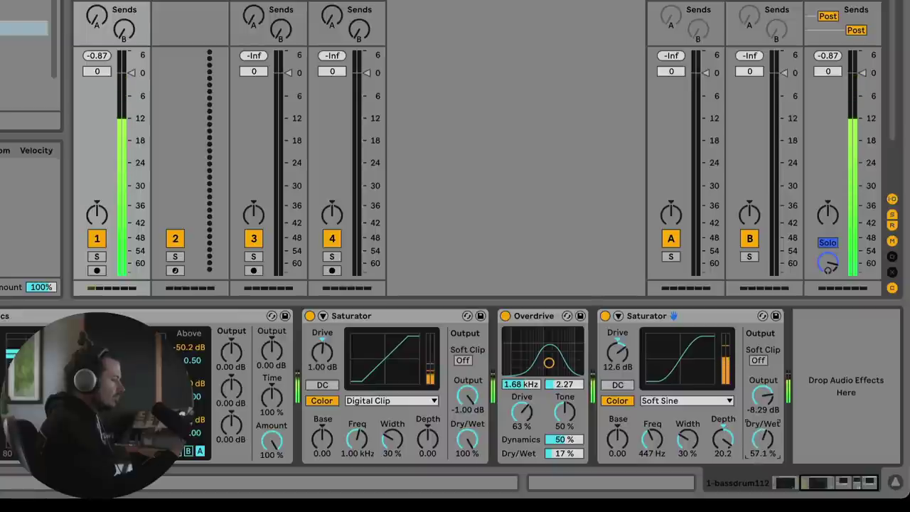
drag(763, 445, 765, 441)
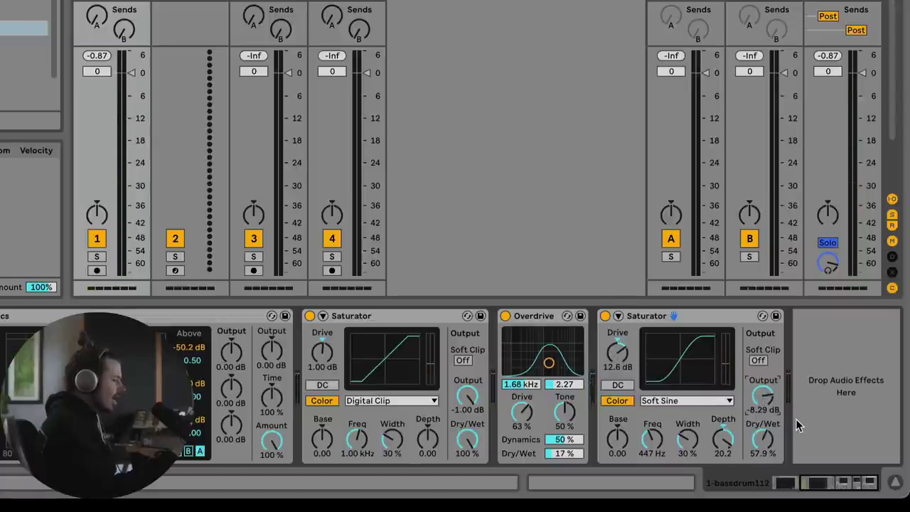
key(space)
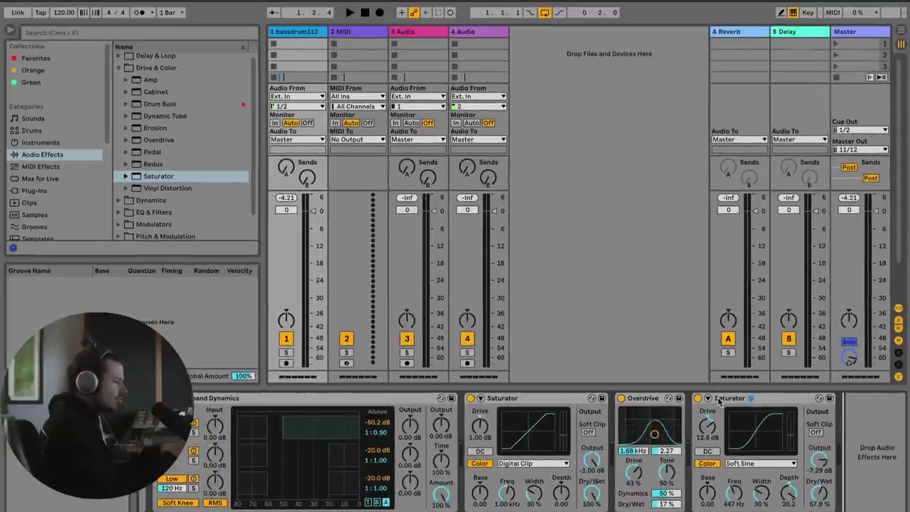
- Select every kick device from Compressor to the second Saturator and group them into an Audio Effect Rack
scroll(718, 401, left, 5)
scroll(223, 399, right, 5)
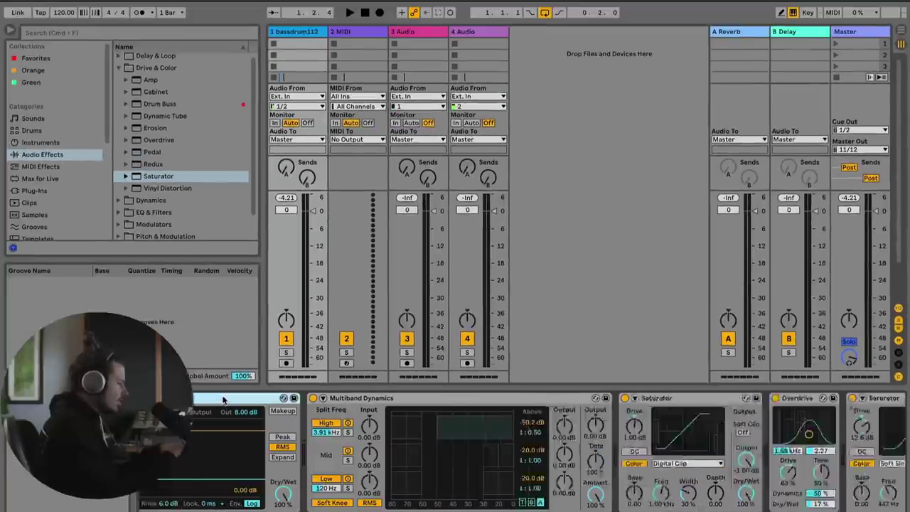
shift+click(755, 398)
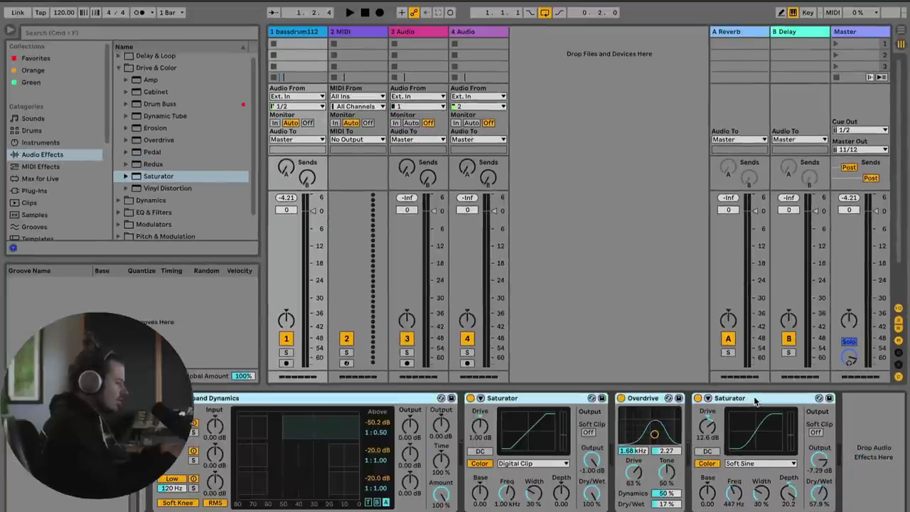
scroll(755, 400, left, 5)
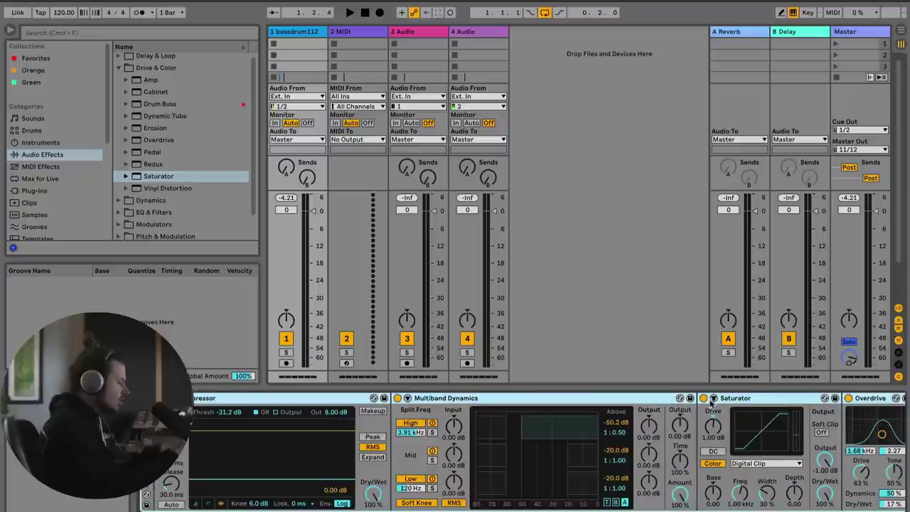
scroll(711, 401, right, 5)
scroll(714, 401, left, 4)
scroll(718, 402, right, 5)
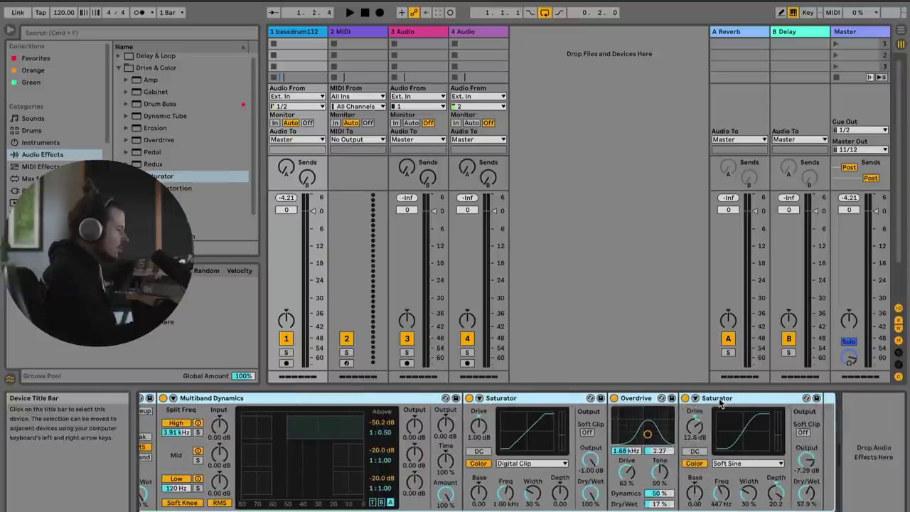
scroll(719, 402, left, 5)
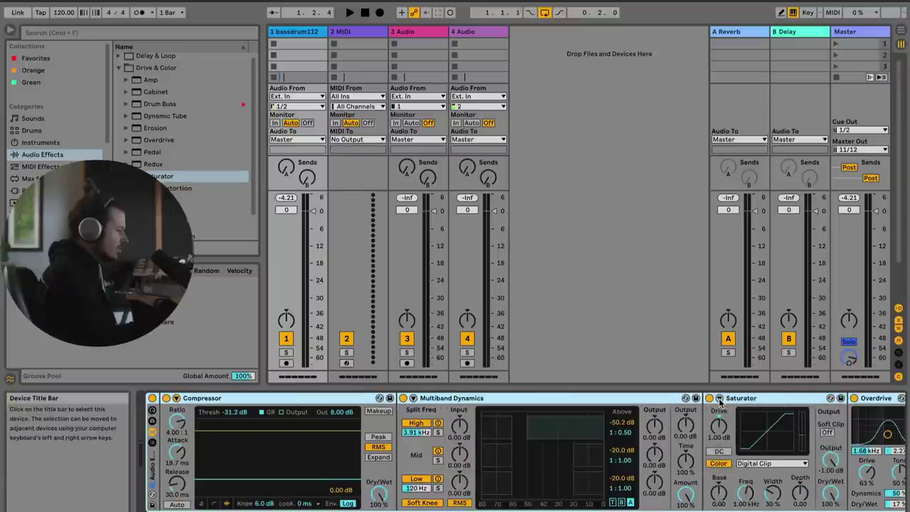
- Play the kick with the rack bypassed, then active, to compare the processed sound
click(151, 398)
click(152, 398)
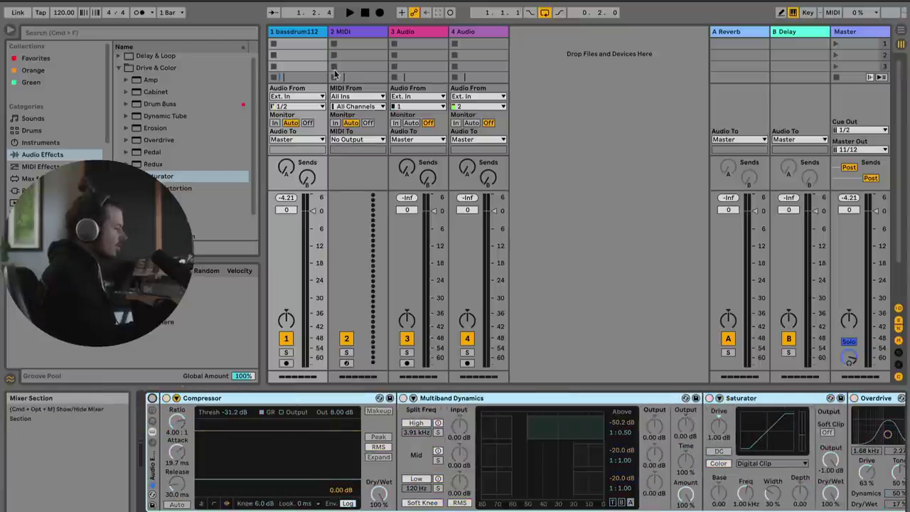
key(space)
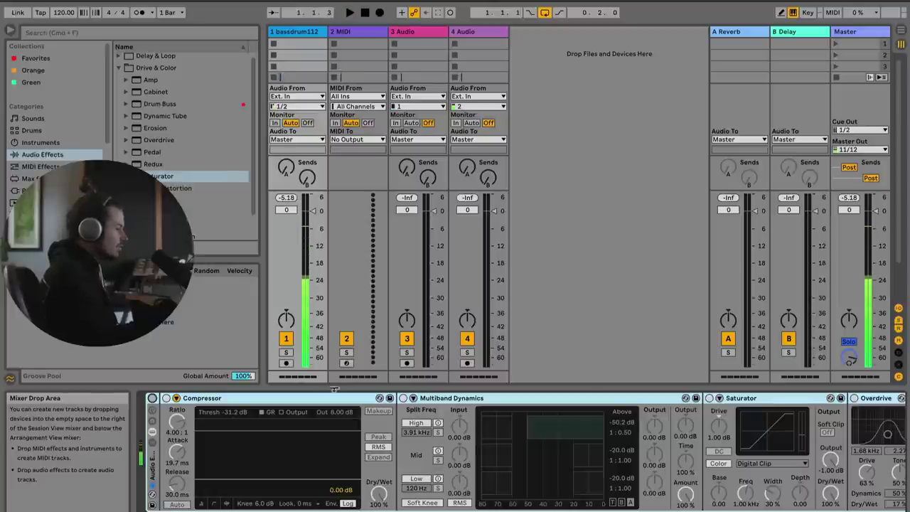
key(space)
click(152, 399)
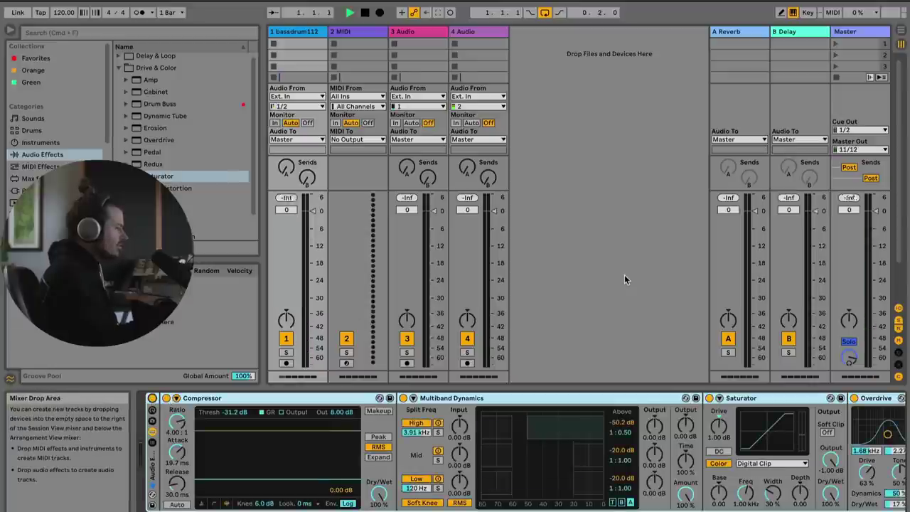
key(space)
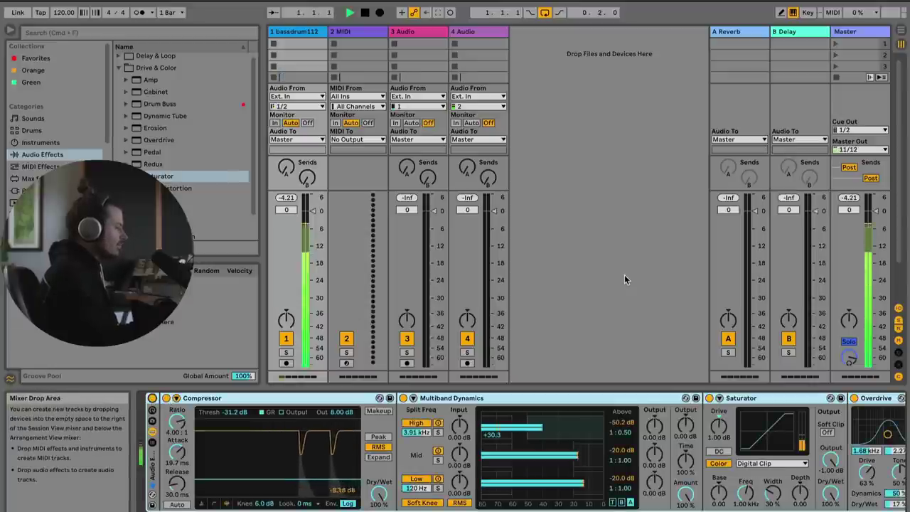
key(space)
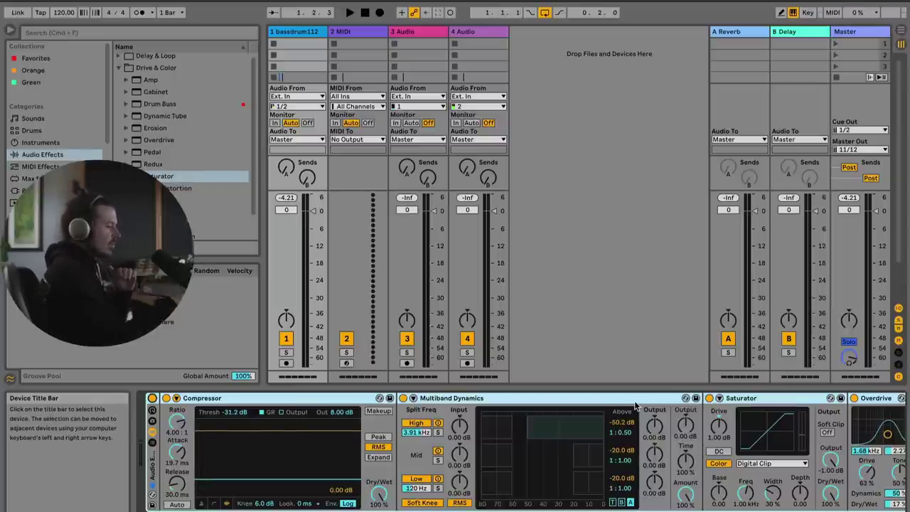
key(space)
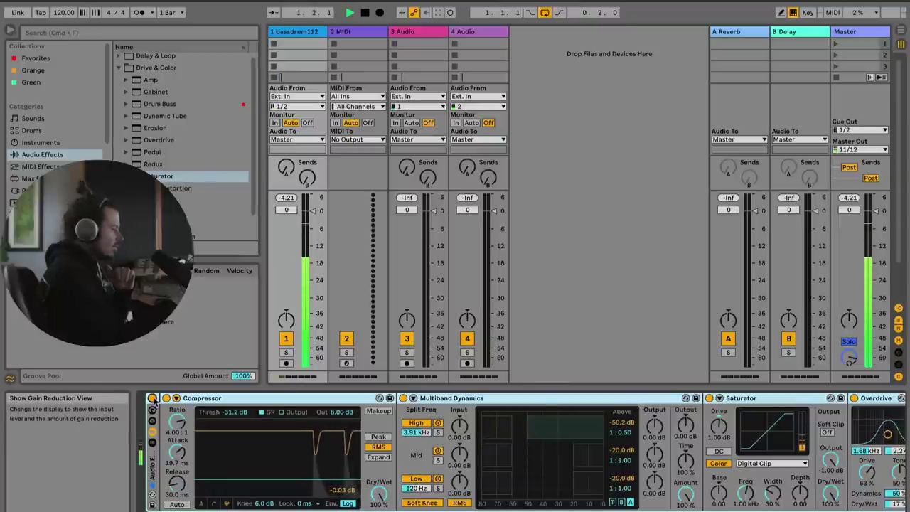